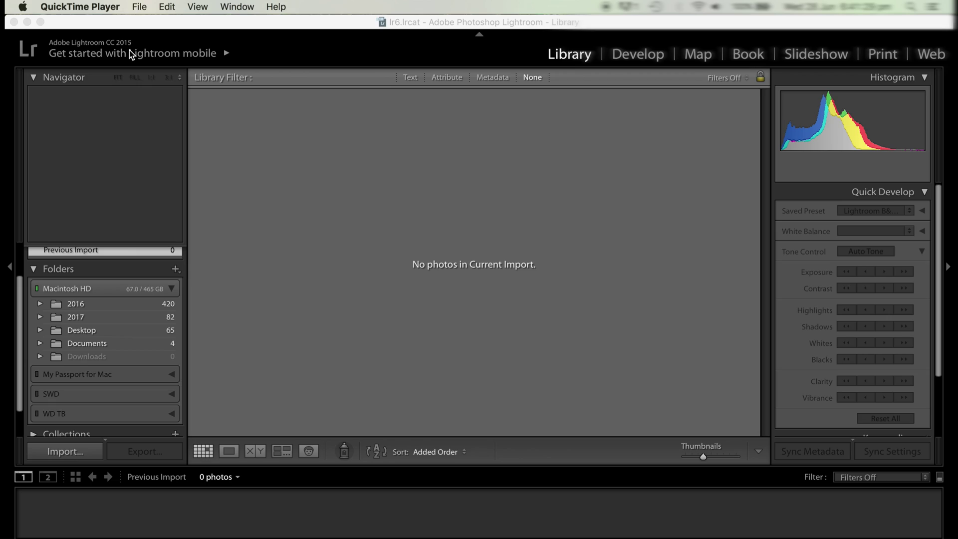
# Import the five ARW frames from Desktop > RAW Milk into the catalog using Add
pyautogui.click(272, 47)
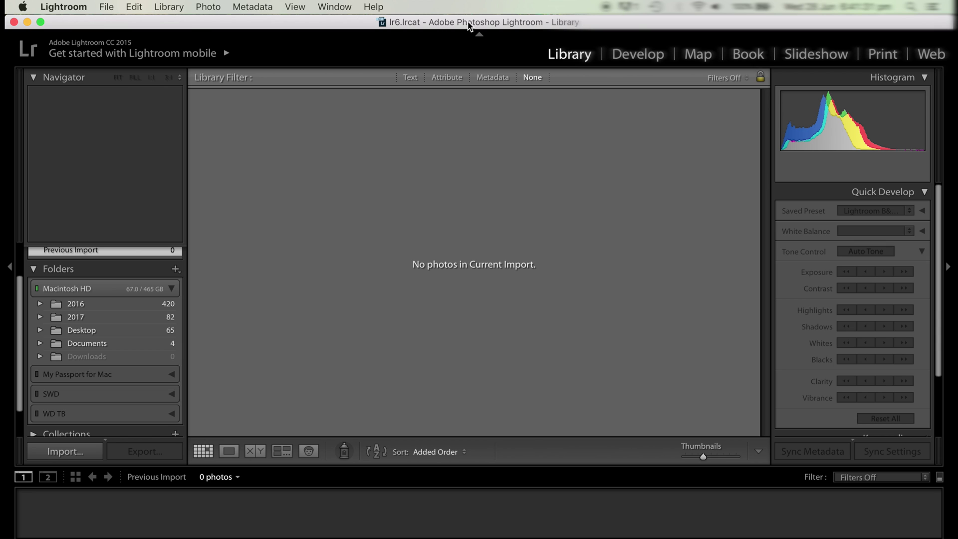
pyautogui.click(110, 5)
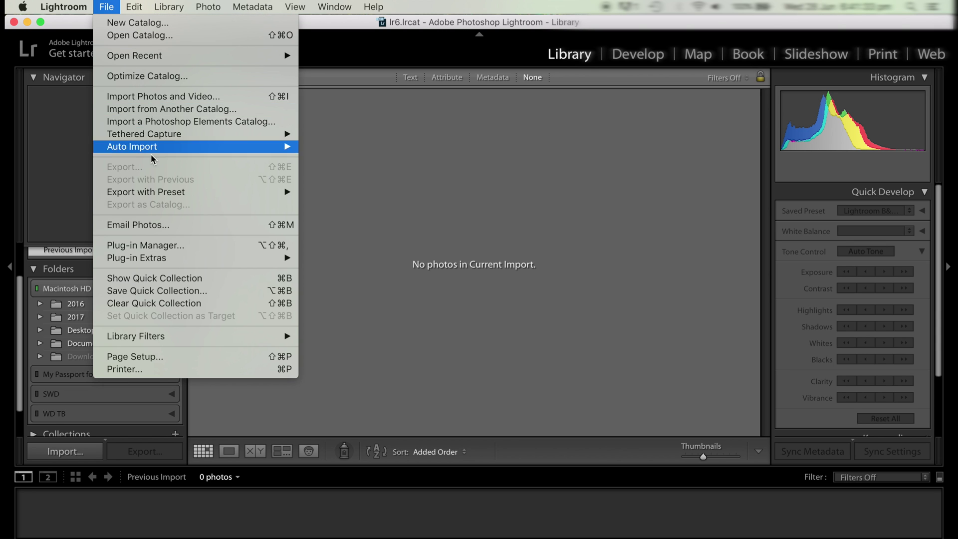
pyautogui.click(187, 98)
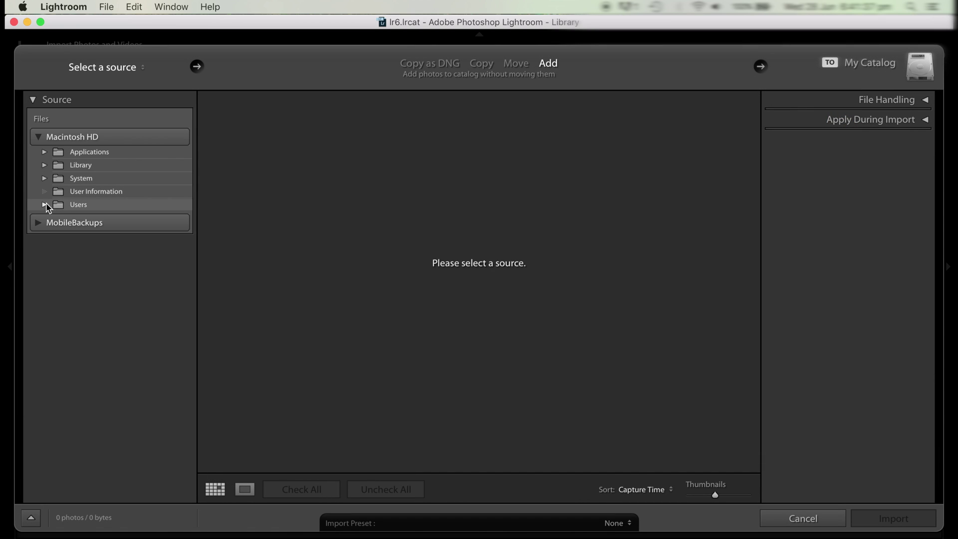
pyautogui.click(44, 205)
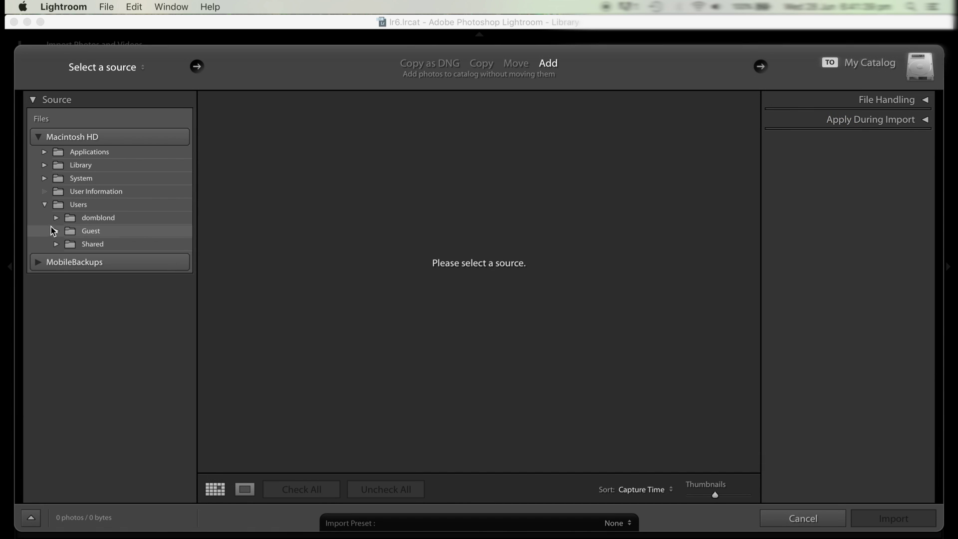
pyautogui.click(54, 218)
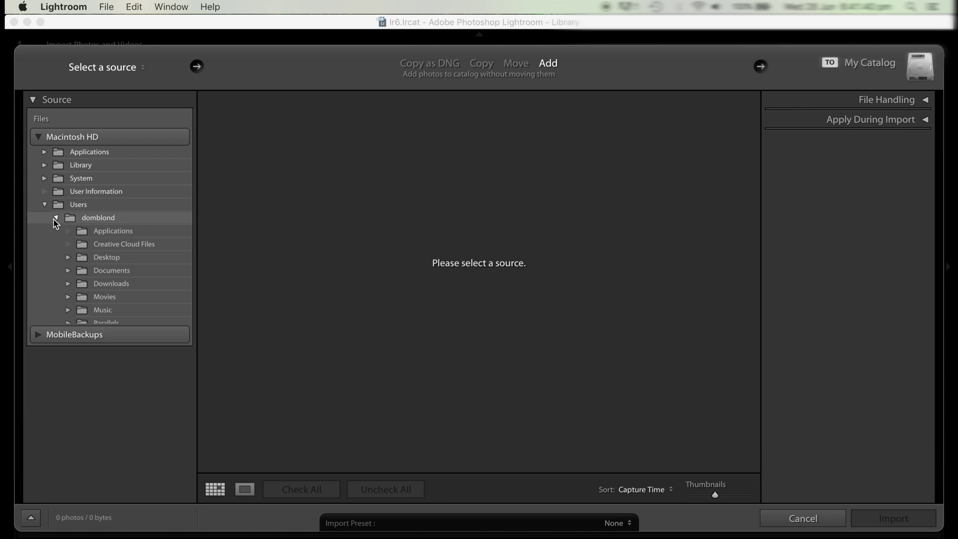
pyautogui.click(69, 257)
pyautogui.click(92, 283)
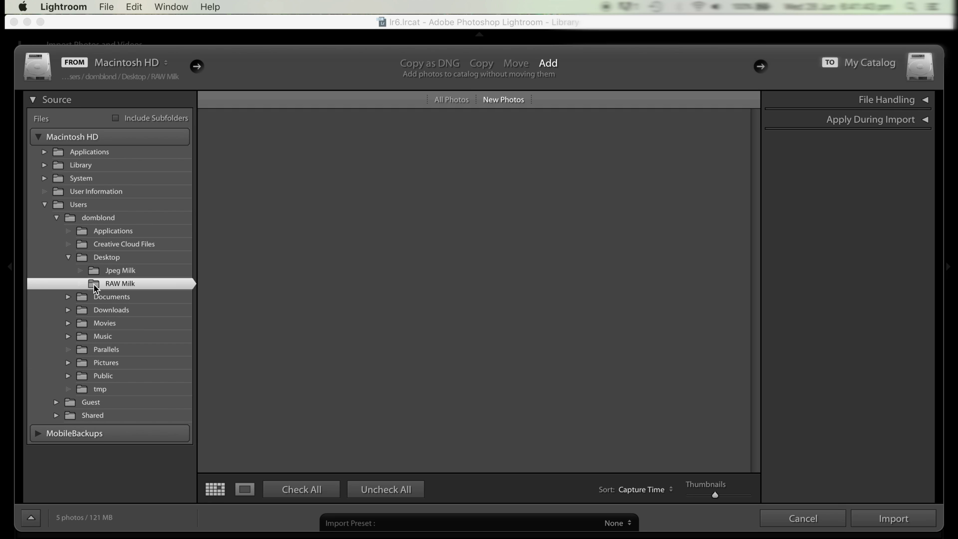
pyautogui.click(875, 520)
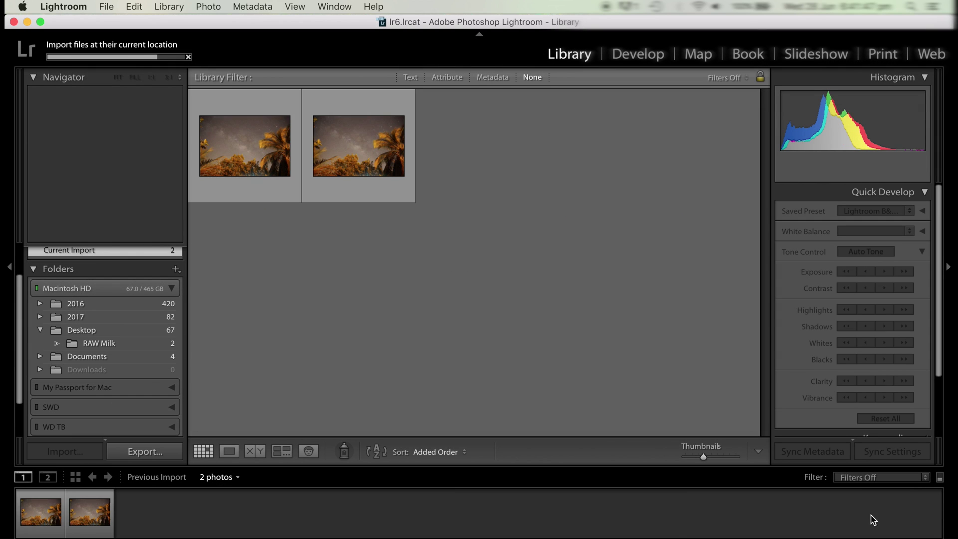
# In Develop, push DSC00771.ARW's Contrast, Vibrance and Saturation to +100
pyautogui.click(656, 56)
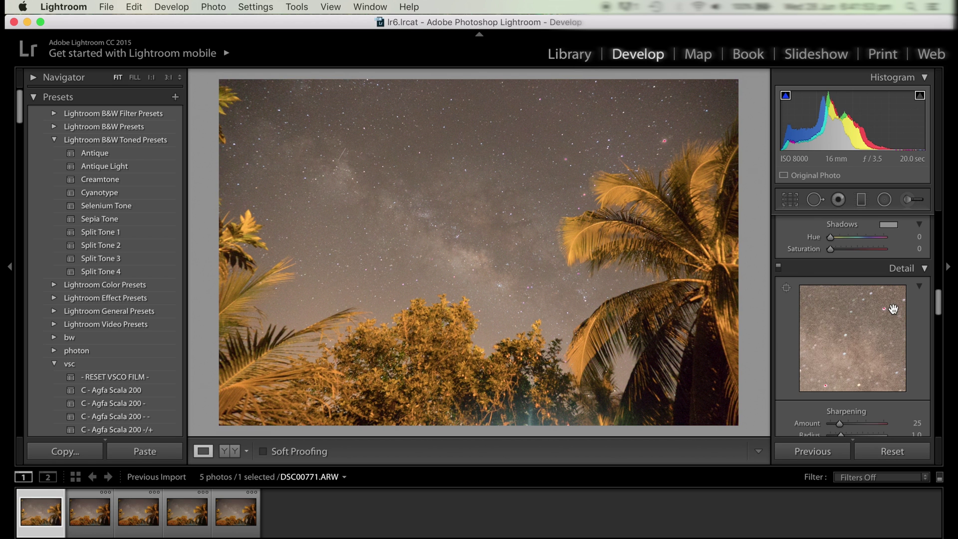
pyautogui.scroll(15, 893, 310)
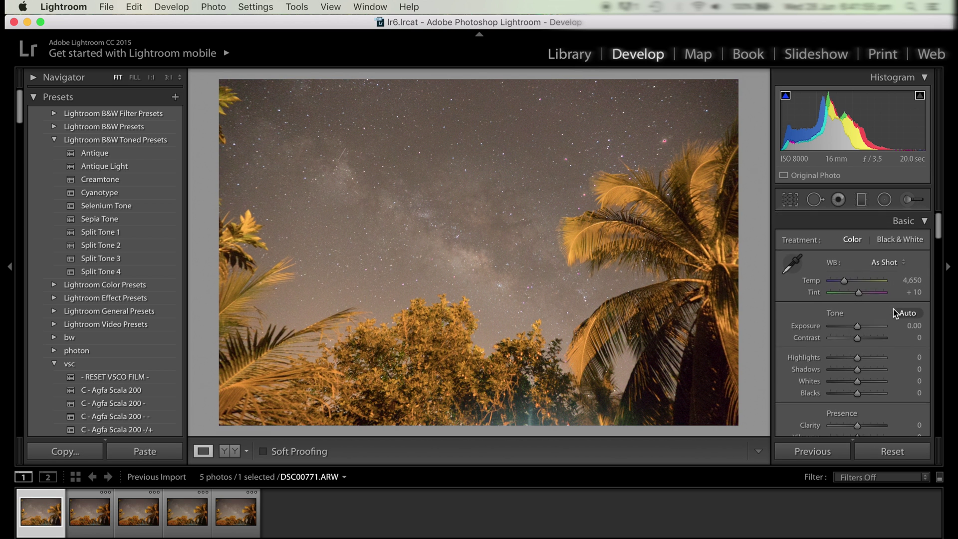
pyautogui.moveTo(858, 338); pyautogui.dragTo(944, 337)
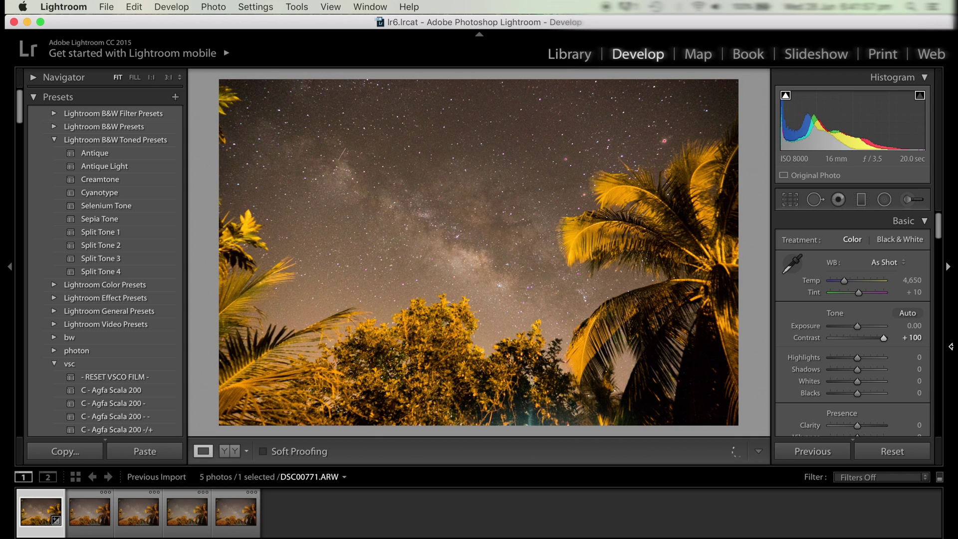
pyautogui.scroll(-3, 902, 350)
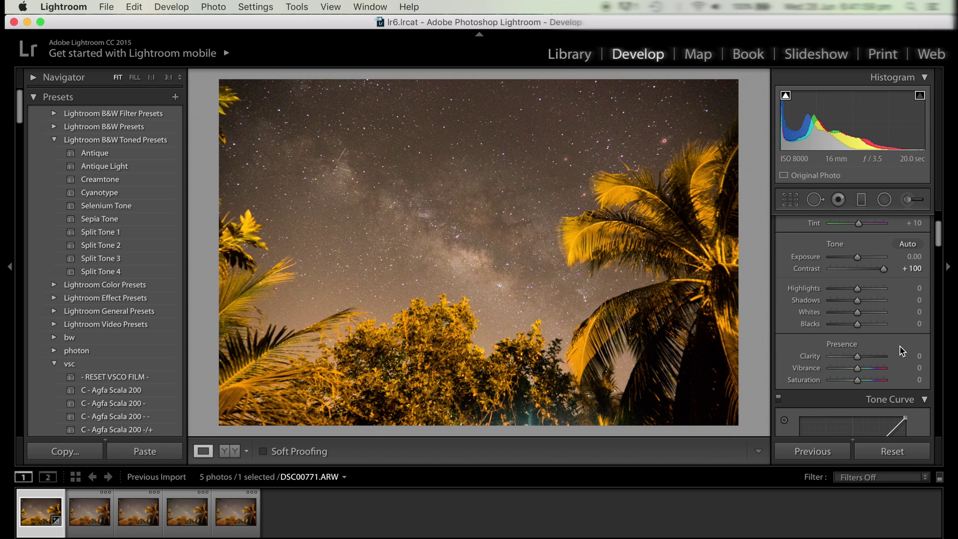
pyautogui.moveTo(858, 372); pyautogui.dragTo(930, 368)
pyautogui.moveTo(860, 381); pyautogui.dragTo(893, 380)
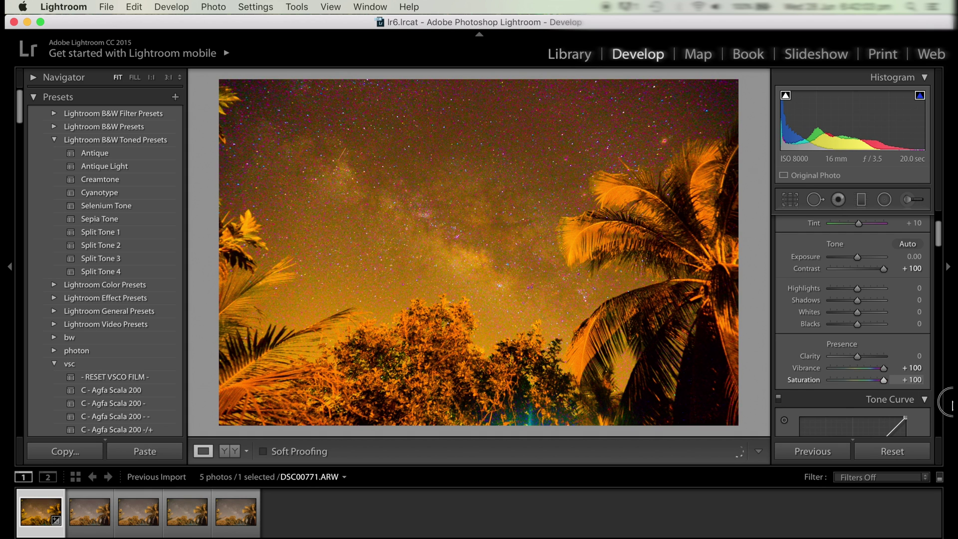
pyautogui.scroll(2, 896, 325)
pyautogui.scroll(2, 895, 323)
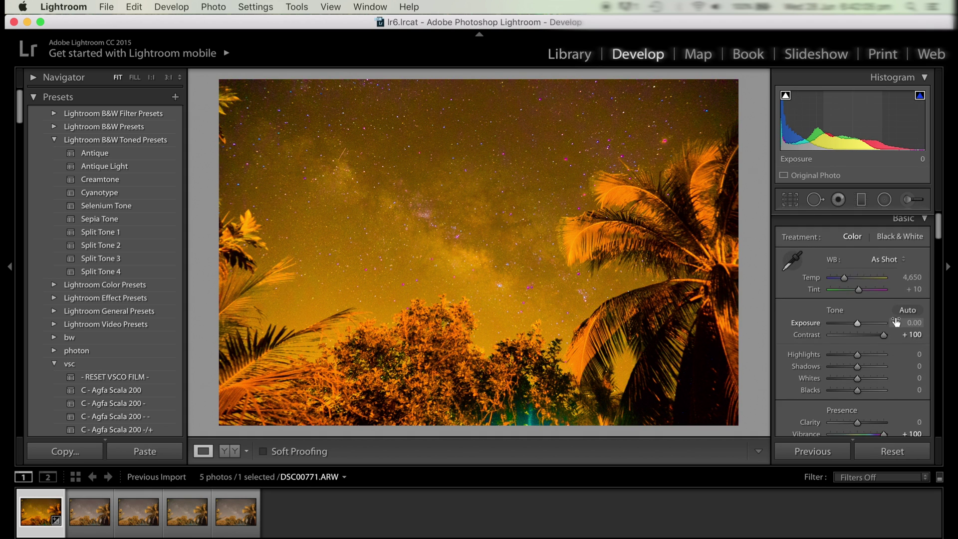
pyautogui.click(479, 240)
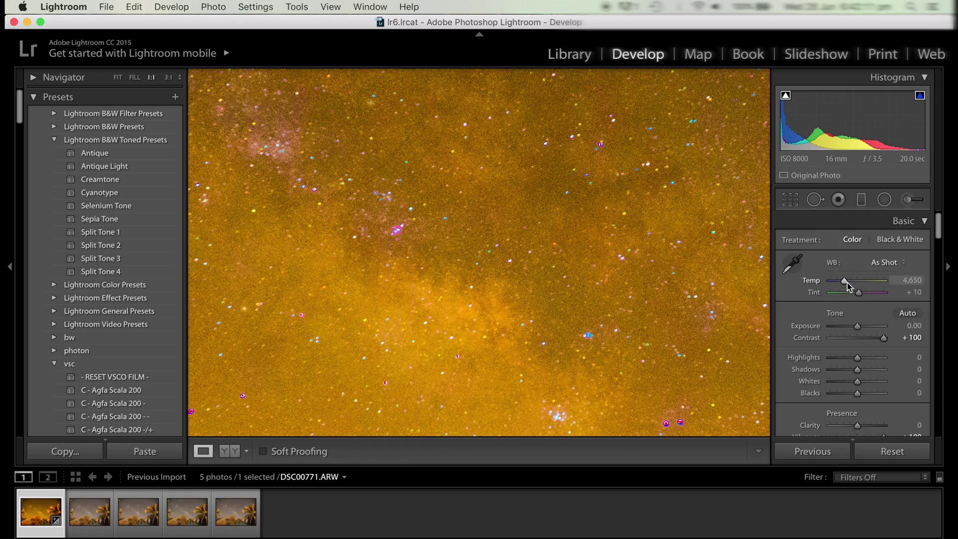
# At 1:1, cool Temp to 3,746 and leave Tint at +10
pyautogui.moveTo(847, 283); pyautogui.dragTo(842, 284)
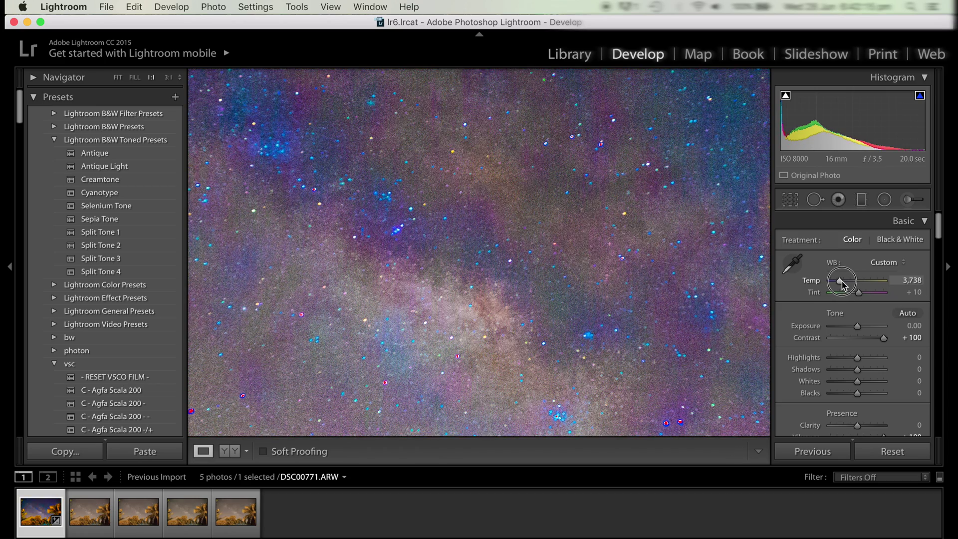
pyautogui.moveTo(842, 285); pyautogui.dragTo(843, 284)
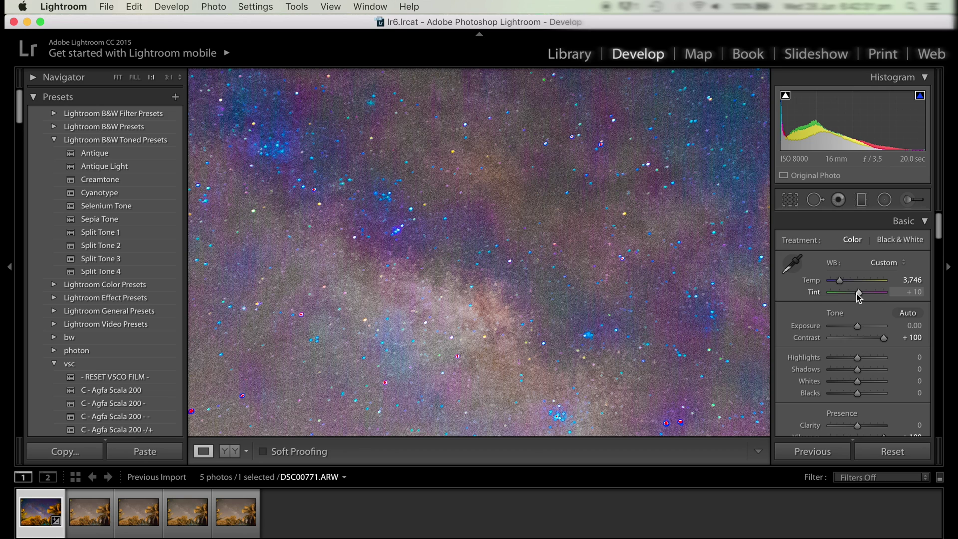
pyautogui.click(856, 293)
pyautogui.moveTo(857, 296); pyautogui.dragTo(858, 296)
# Return to the Fit view and set Contrast to 0
pyautogui.click(600, 255)
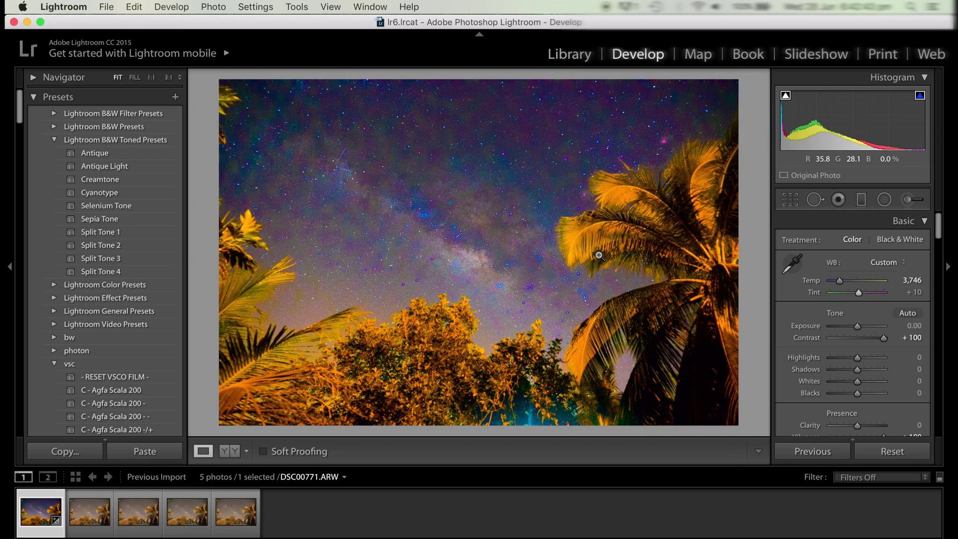
pyautogui.click(913, 337)
pyautogui.write('0')
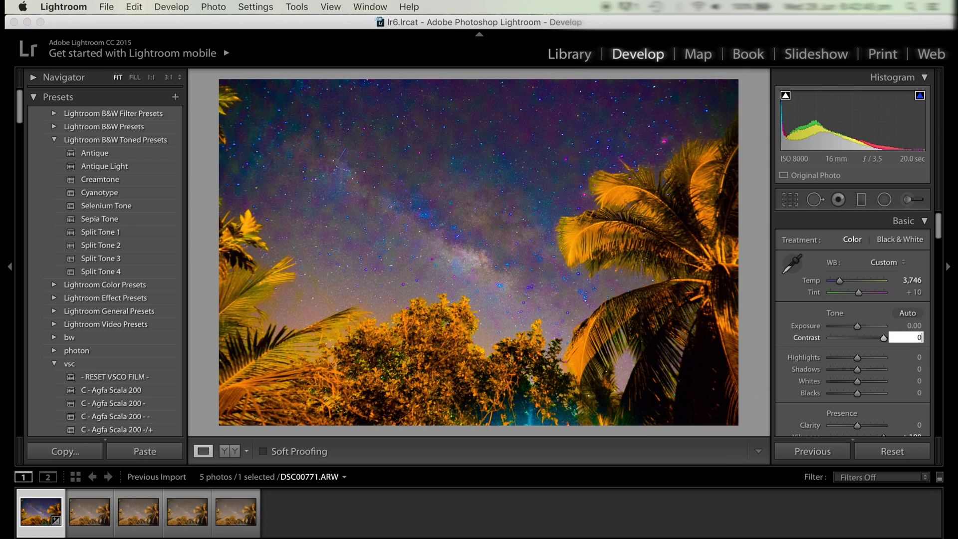
pyautogui.press('Return')
# Set Vibrance and Saturation to 0
pyautogui.scroll(-1, 918, 365)
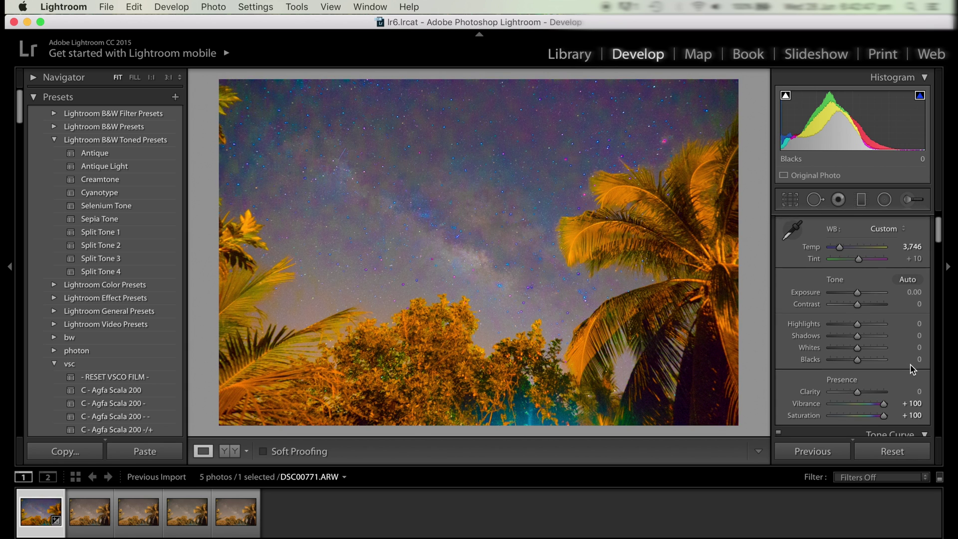
pyautogui.click(915, 400)
pyautogui.write('0')
pyautogui.press('Return')
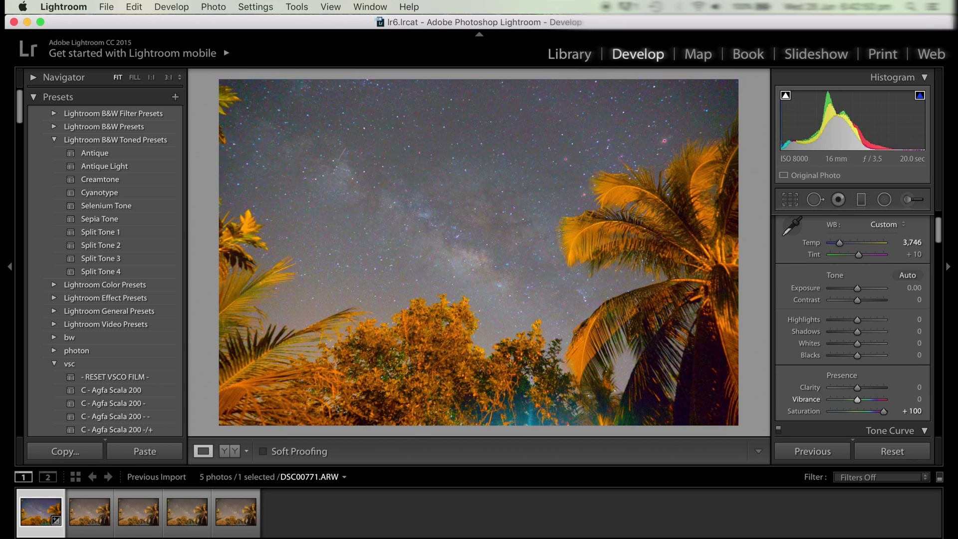
pyautogui.click(913, 411)
pyautogui.write('0')
pyautogui.press('Return')
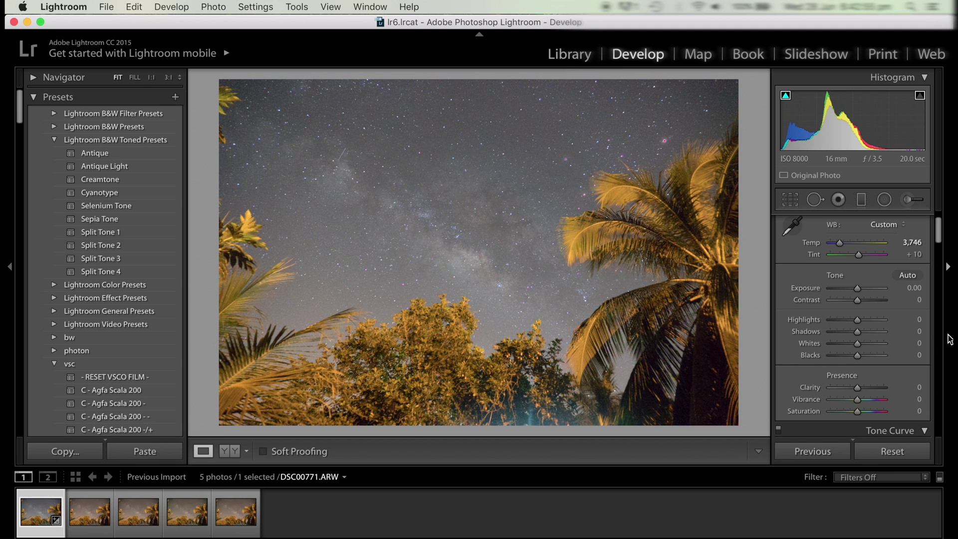
pyautogui.scroll(3, 915, 310)
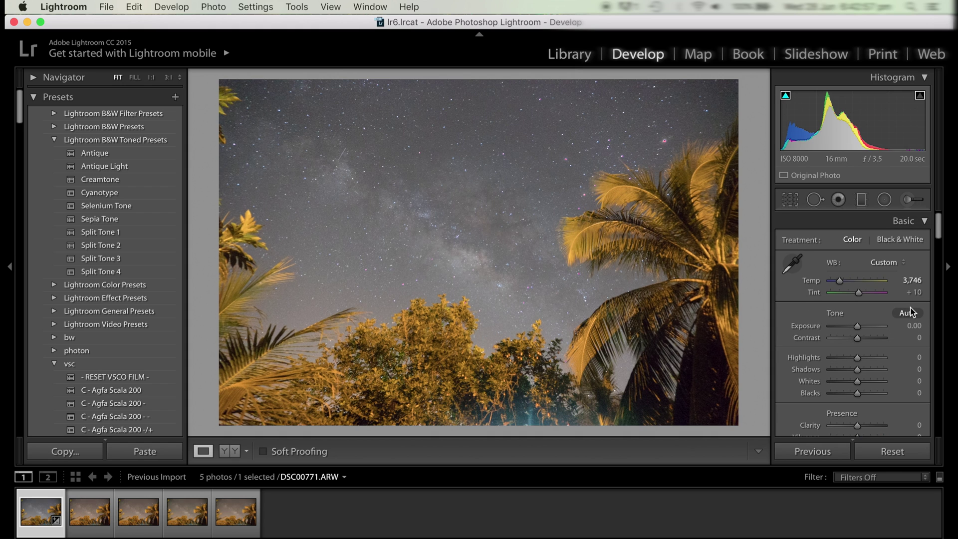
pyautogui.scroll(-1, 911, 312)
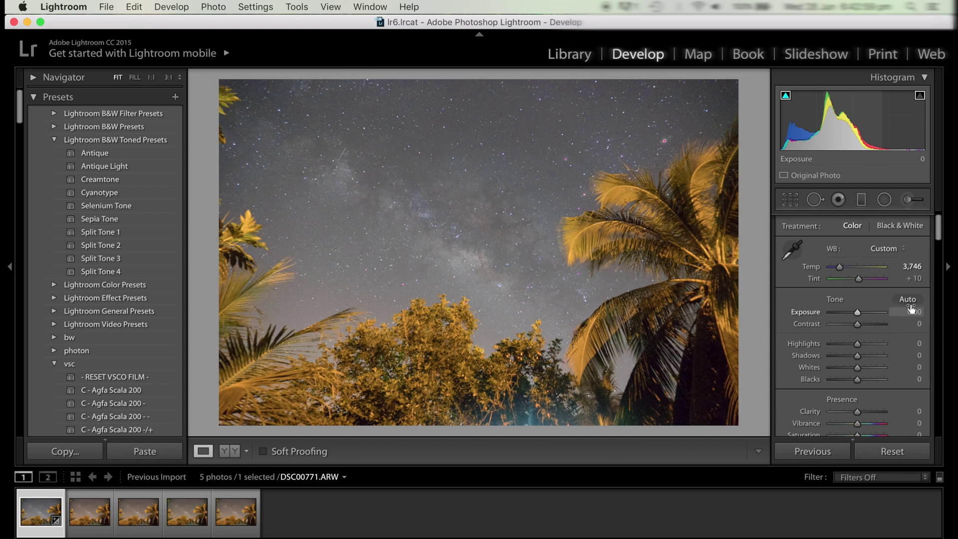
pyautogui.scroll(1, 893, 327)
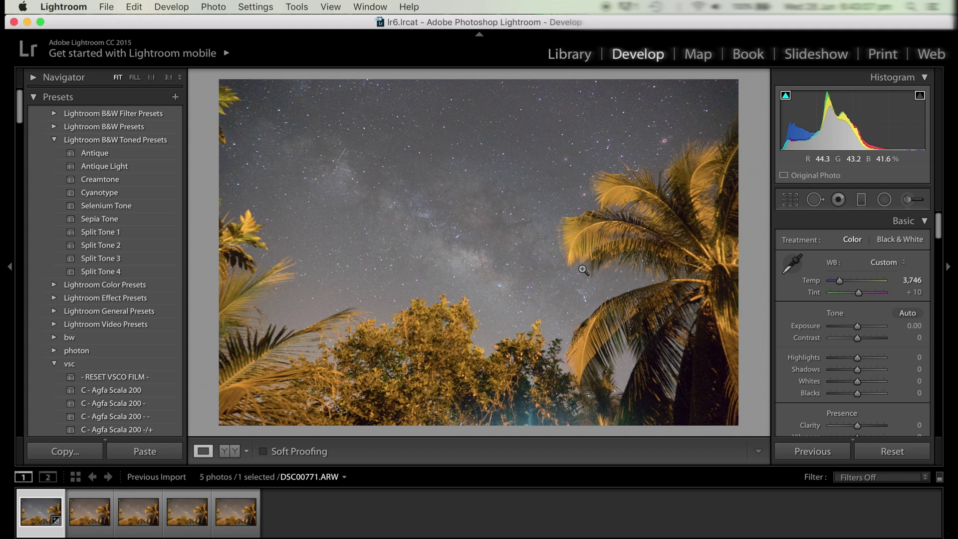
# Raise Contrast to +62 and Clarity to about +40
pyautogui.moveTo(860, 338); pyautogui.dragTo(873, 340)
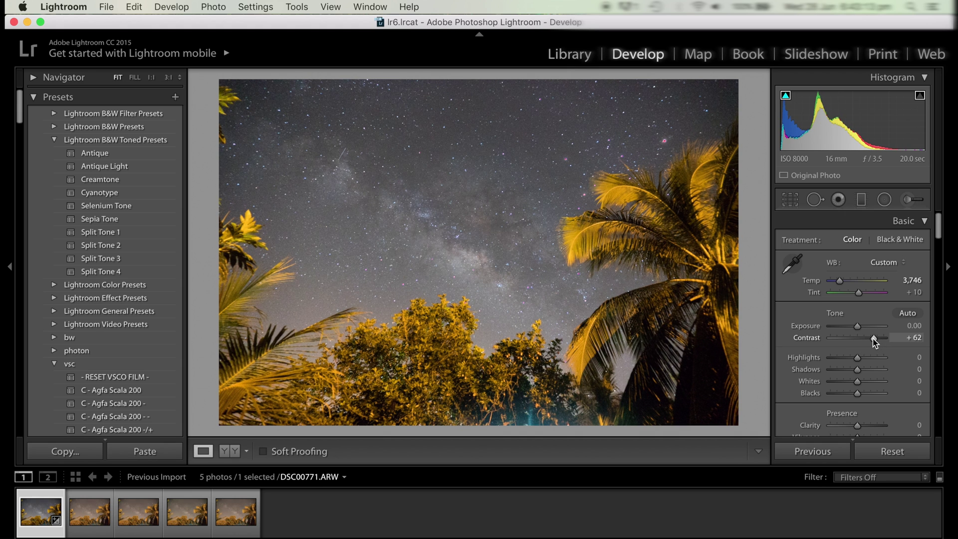
pyautogui.scroll(-4, 873, 339)
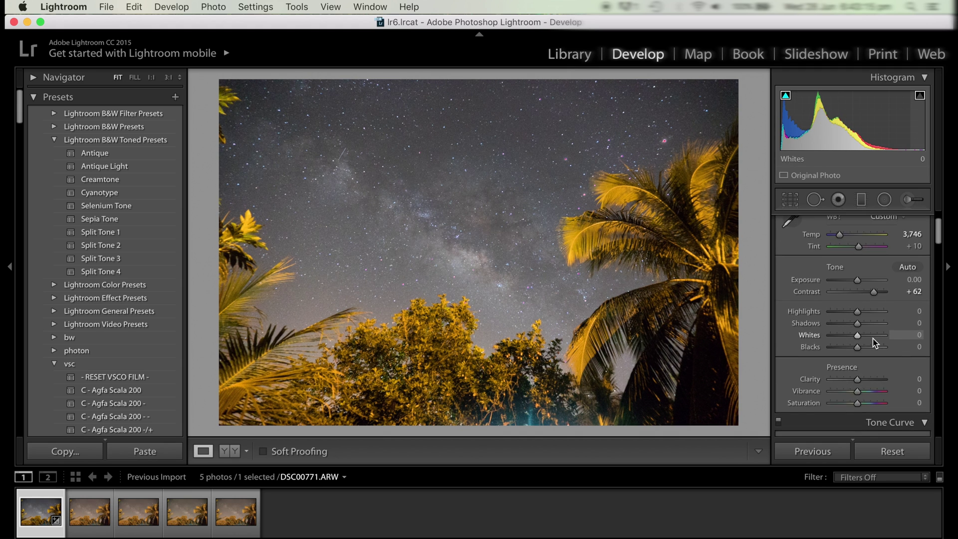
pyautogui.scroll(-1, 873, 339)
pyautogui.click(857, 363)
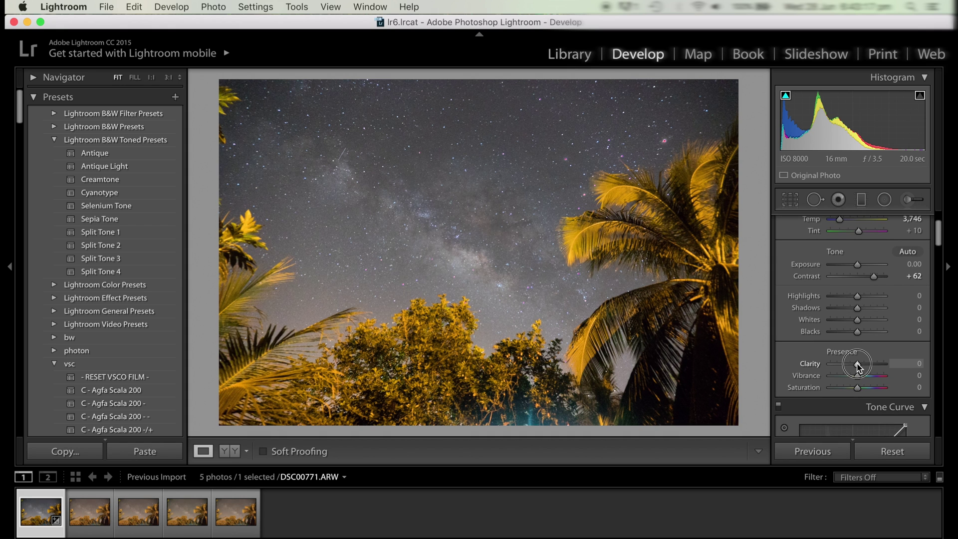
pyautogui.moveTo(857, 367); pyautogui.dragTo(869, 367)
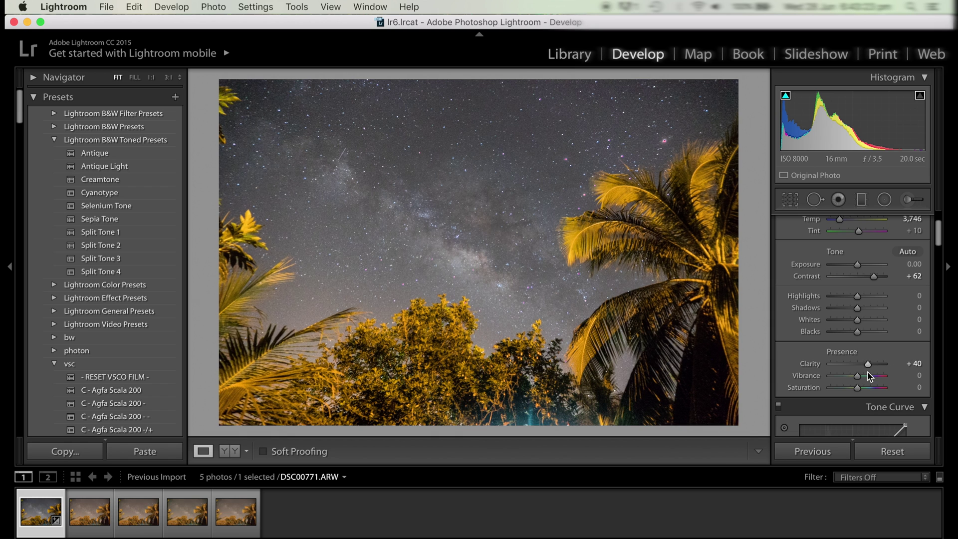
# Raise Vibrance to +56 and Saturation to +28
pyautogui.moveTo(858, 378); pyautogui.dragTo(873, 381)
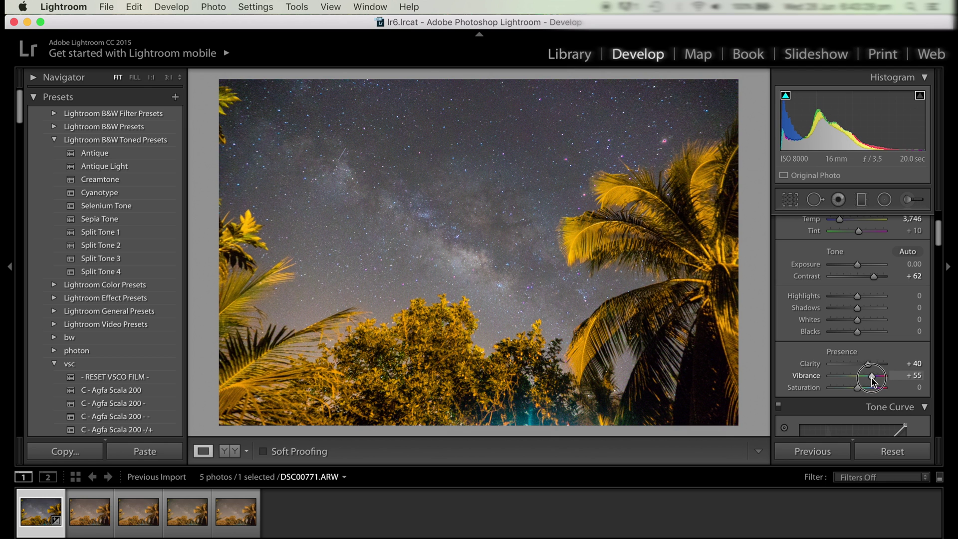
pyautogui.moveTo(873, 381); pyautogui.dragTo(873, 382)
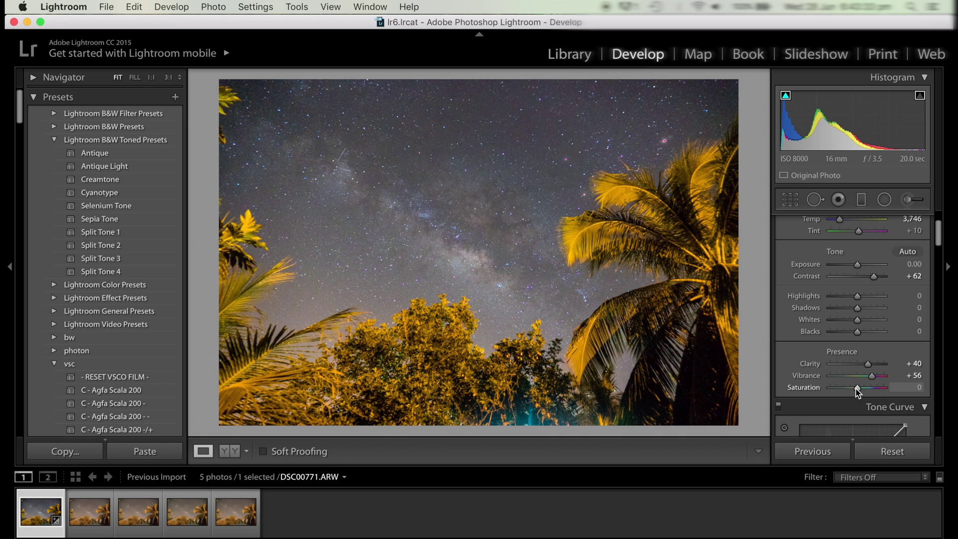
pyautogui.moveTo(857, 388); pyautogui.dragTo(865, 393)
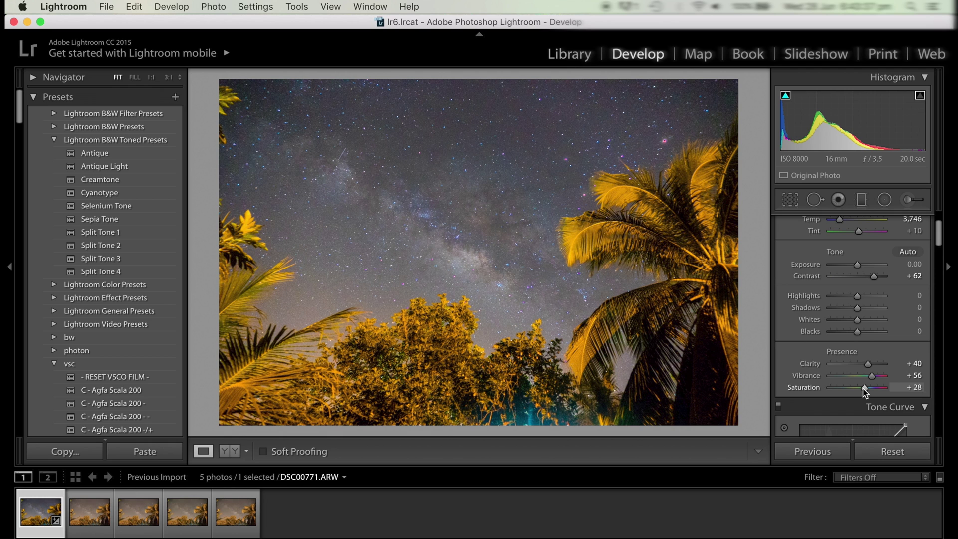
pyautogui.scroll(-5, 863, 388)
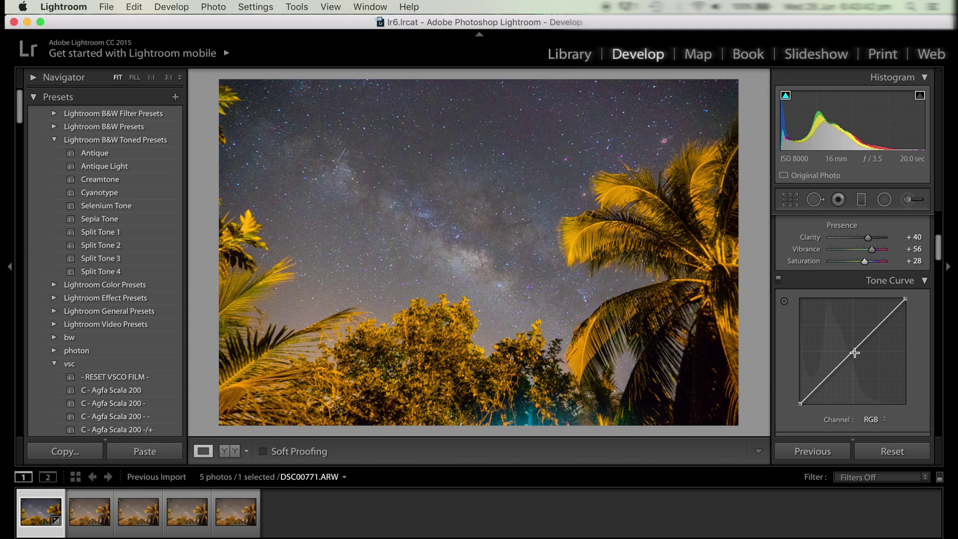
# Build an S-shaped RGB tone curve: anchor a midpoint, drop shadows, lift highlights
pyautogui.click(855, 352)
pyautogui.moveTo(820, 385); pyautogui.dragTo(825, 392)
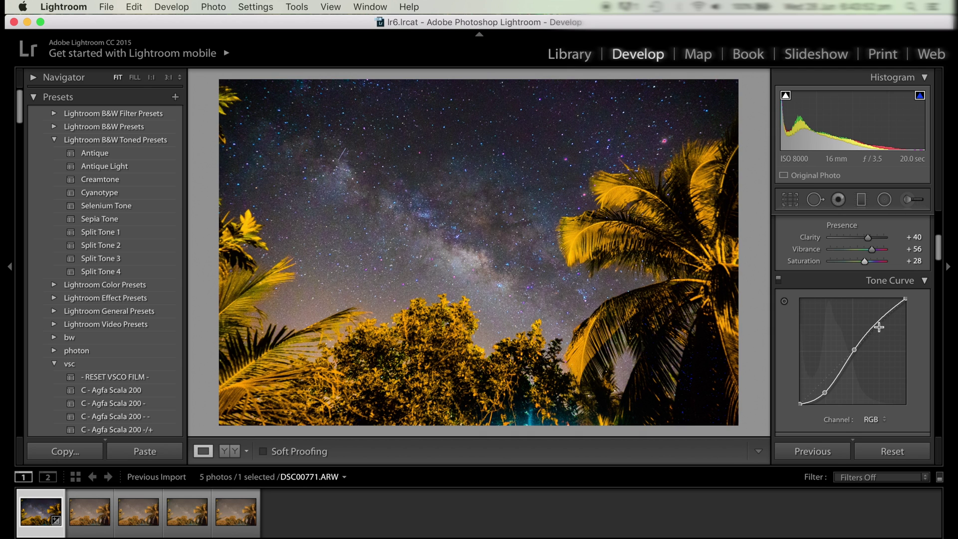
pyautogui.moveTo(879, 327)
pyautogui.mouseDown()
pyautogui.moveTo(870, 311)
pyautogui.moveTo(863, 329)
pyautogui.mouseUp()
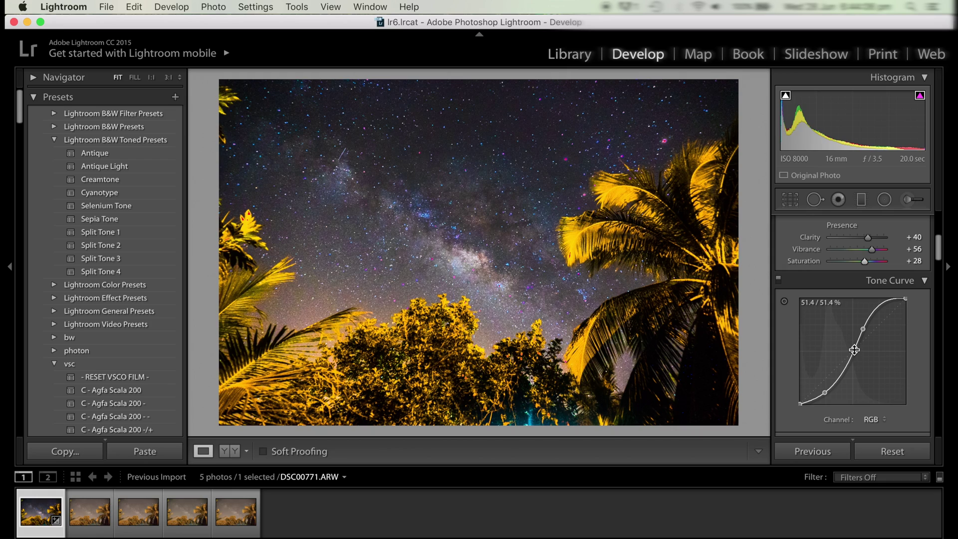
pyautogui.moveTo(855, 350); pyautogui.dragTo(829, 382)
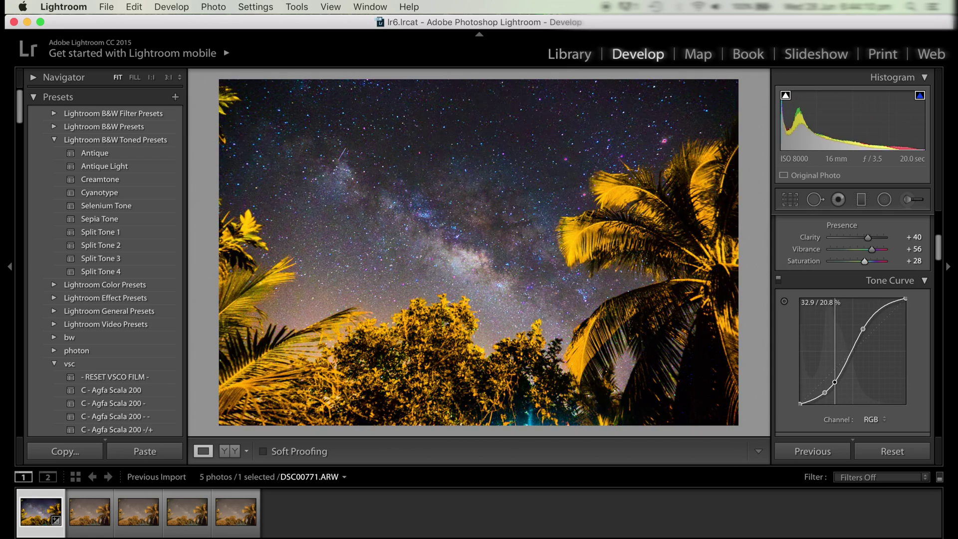
pyautogui.moveTo(835, 383)
pyautogui.mouseDown()
pyautogui.moveTo(855, 343)
pyautogui.moveTo(845, 366)
pyautogui.mouseUp()
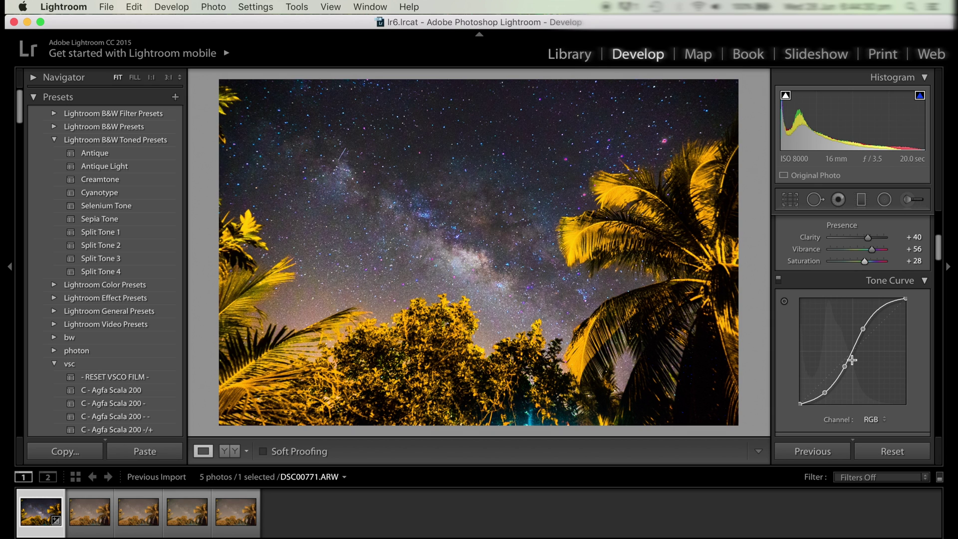
# In HSL Hue, shift Yellow to +99 and Green to -41
pyautogui.scroll(-3, 851, 359)
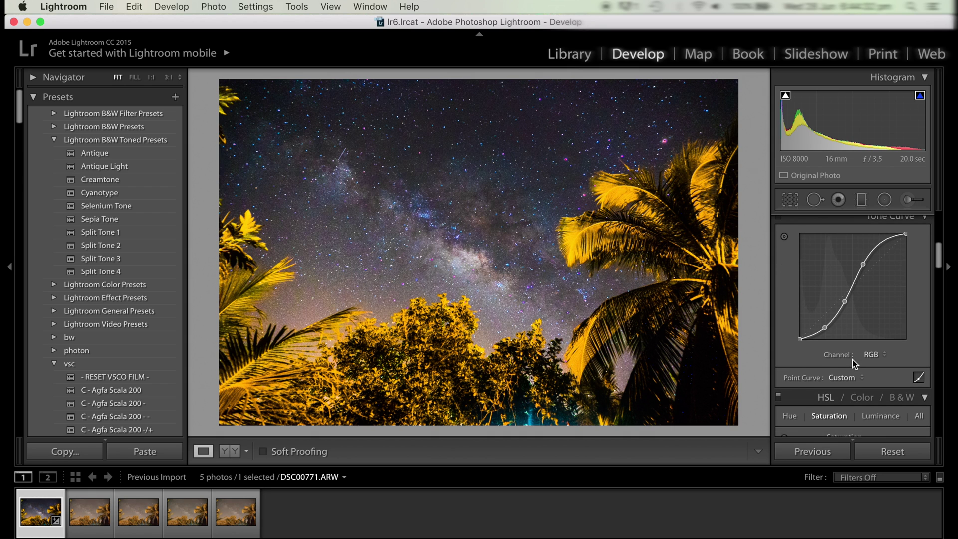
pyautogui.scroll(-7, 855, 363)
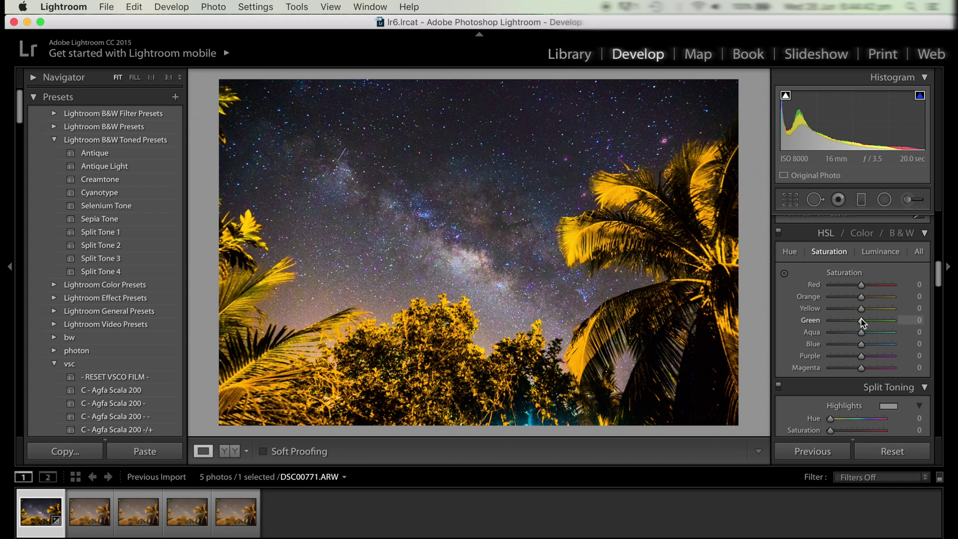
pyautogui.click(791, 253)
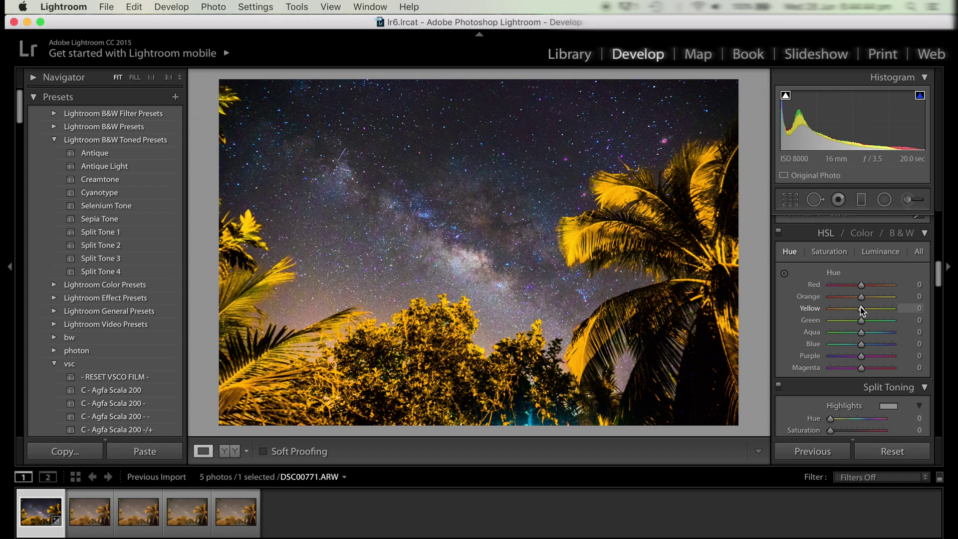
pyautogui.moveTo(861, 309); pyautogui.dragTo(891, 309)
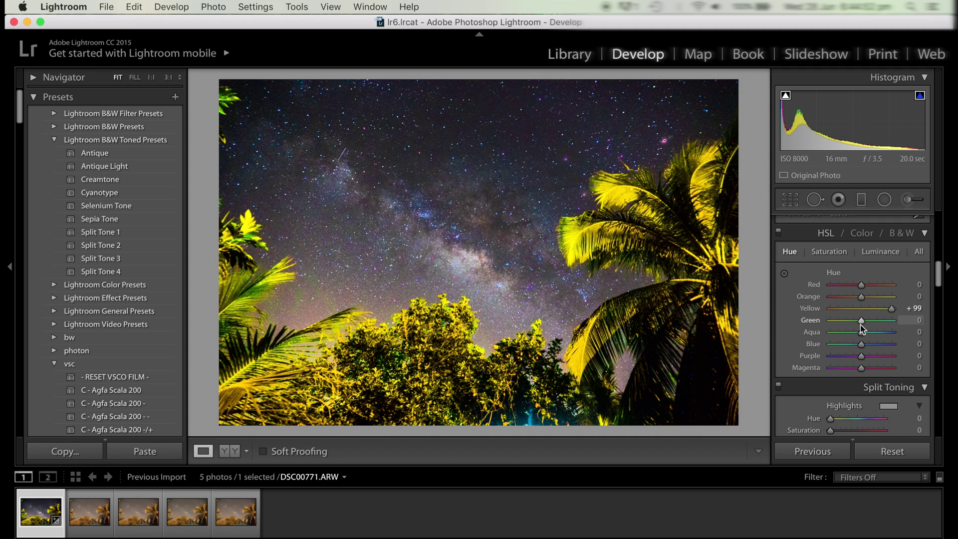
pyautogui.moveTo(860, 322)
pyautogui.mouseDown()
pyautogui.moveTo(803, 326)
pyautogui.moveTo(933, 327)
pyautogui.moveTo(850, 330)
pyautogui.mouseUp()
# Lower HSL Luminance for Yellow to -52 and Green to -57
pyautogui.click(865, 254)
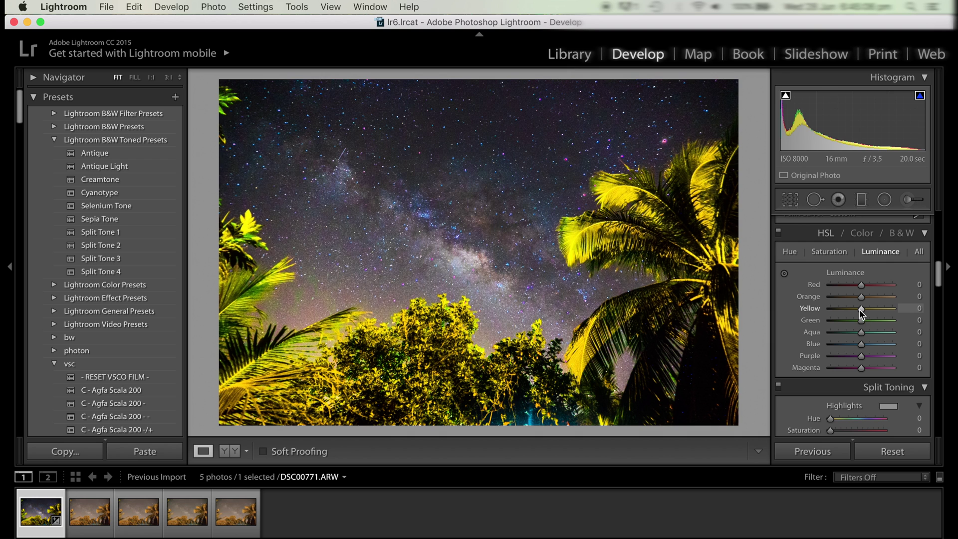
pyautogui.moveTo(861, 309); pyautogui.dragTo(845, 309)
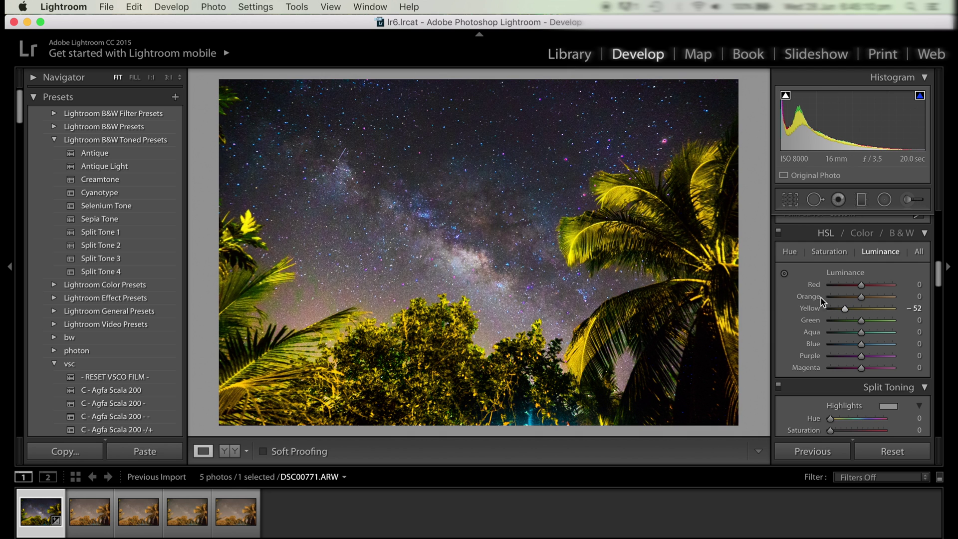
pyautogui.moveTo(863, 325); pyautogui.dragTo(844, 324)
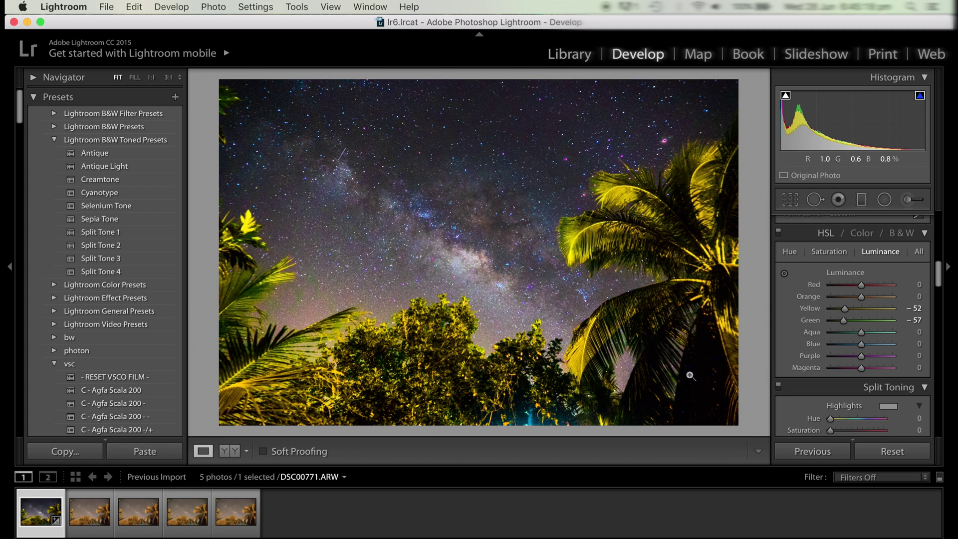
# Raise Shadows, inspect the palms at 1:1, then reset Shadows to 0
pyautogui.scroll(10, 819, 307)
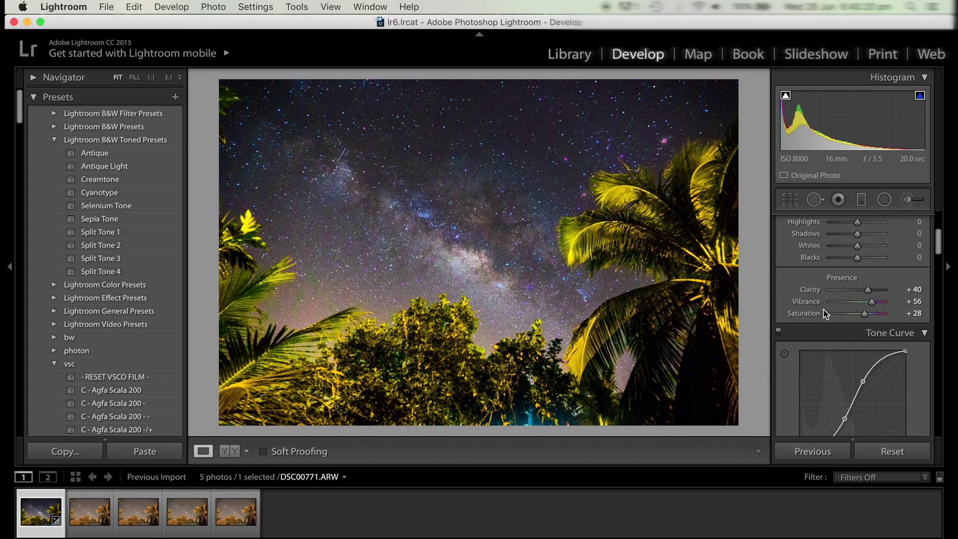
pyautogui.scroll(2, 824, 309)
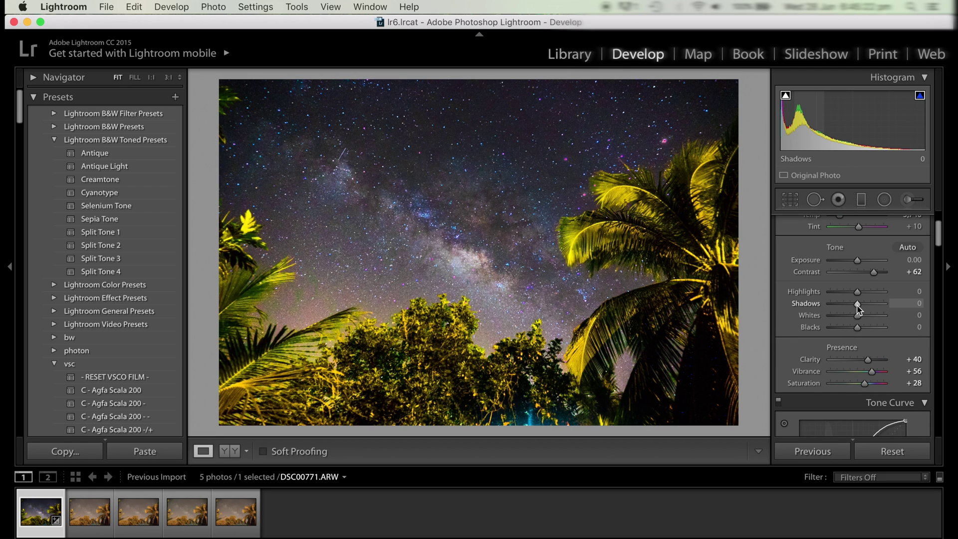
pyautogui.moveTo(858, 304); pyautogui.dragTo(878, 305)
pyautogui.click(612, 345)
pyautogui.hscroll(10, 648, 342)
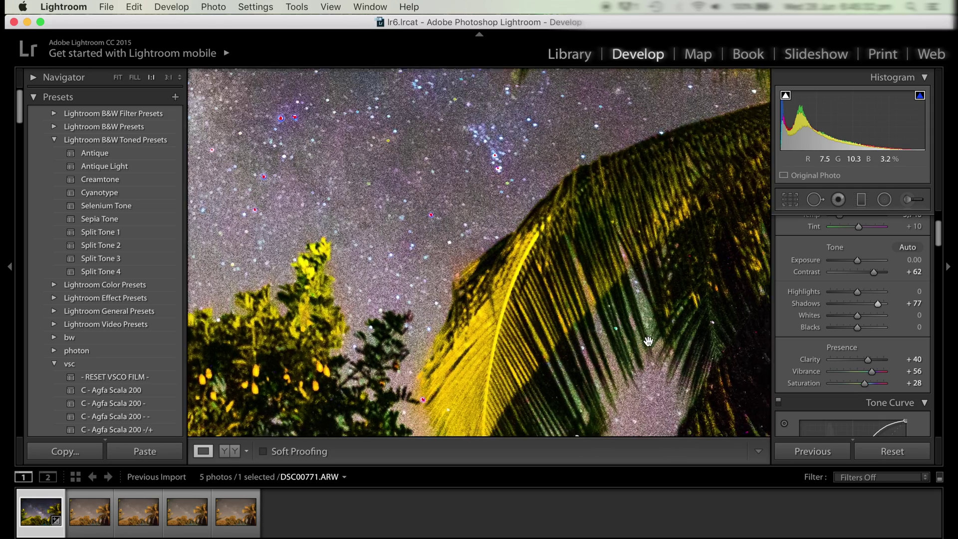
pyautogui.hscroll(10, 648, 342)
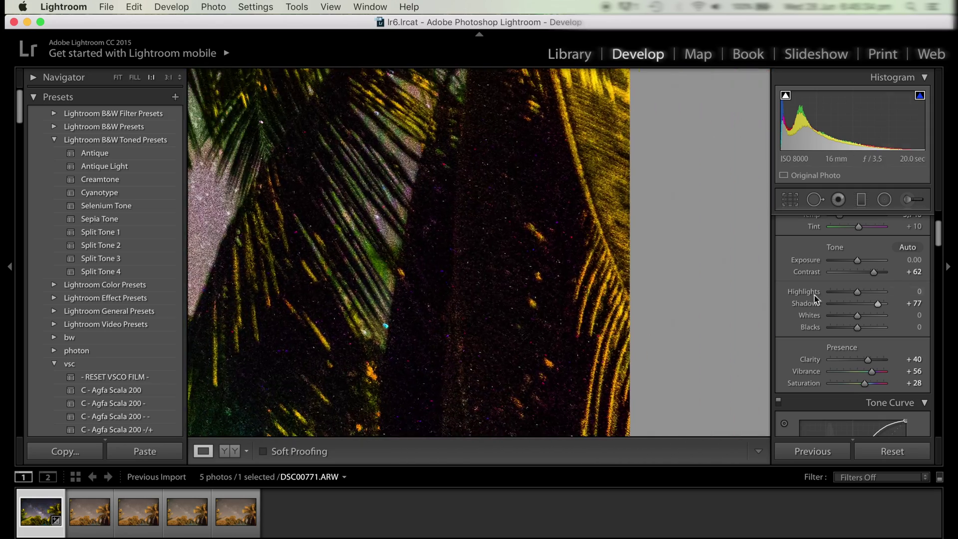
pyautogui.click(916, 305)
pyautogui.write('0')
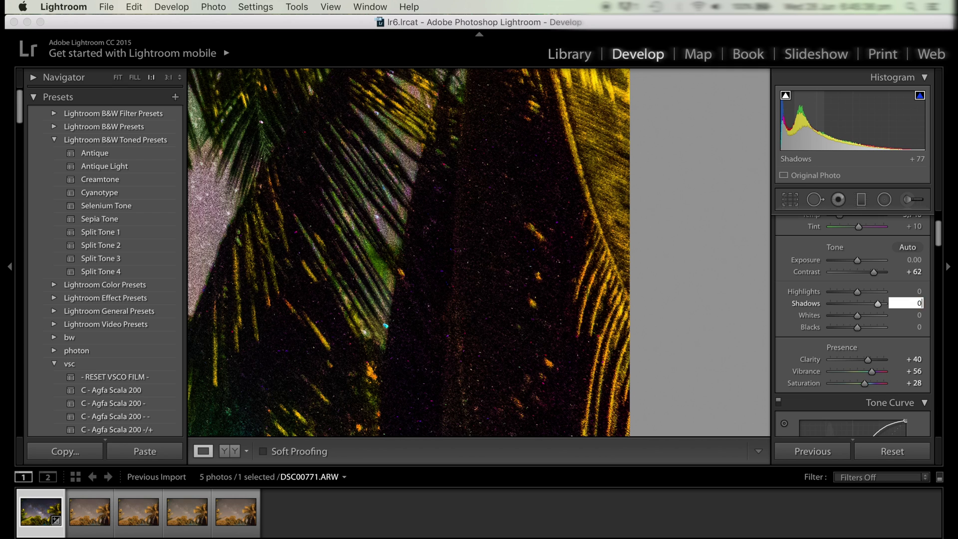
pyautogui.press('Return')
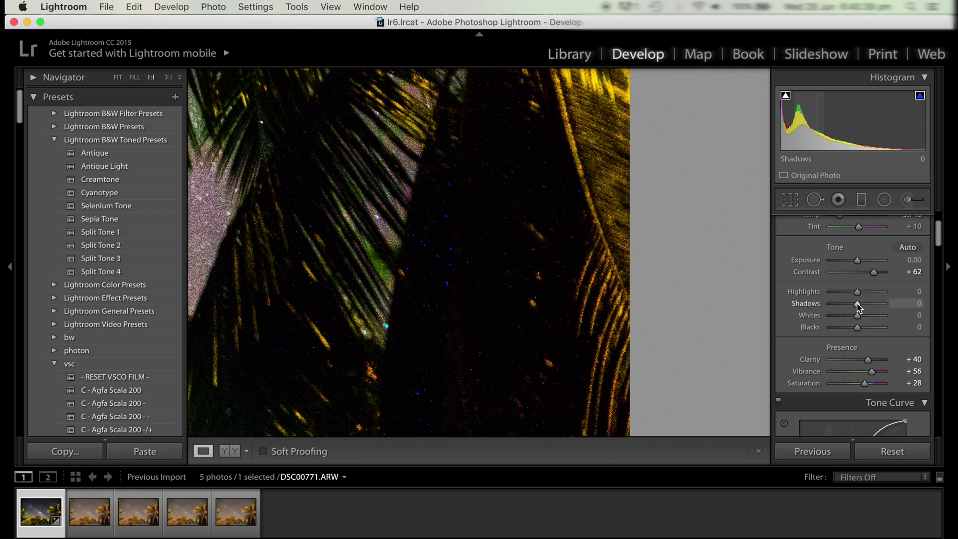
# Lift Shadows strongly to about +85 and return to the Fit view
pyautogui.moveTo(860, 304)
pyautogui.mouseDown()
pyautogui.moveTo(888, 308)
pyautogui.moveTo(869, 308)
pyautogui.mouseUp()
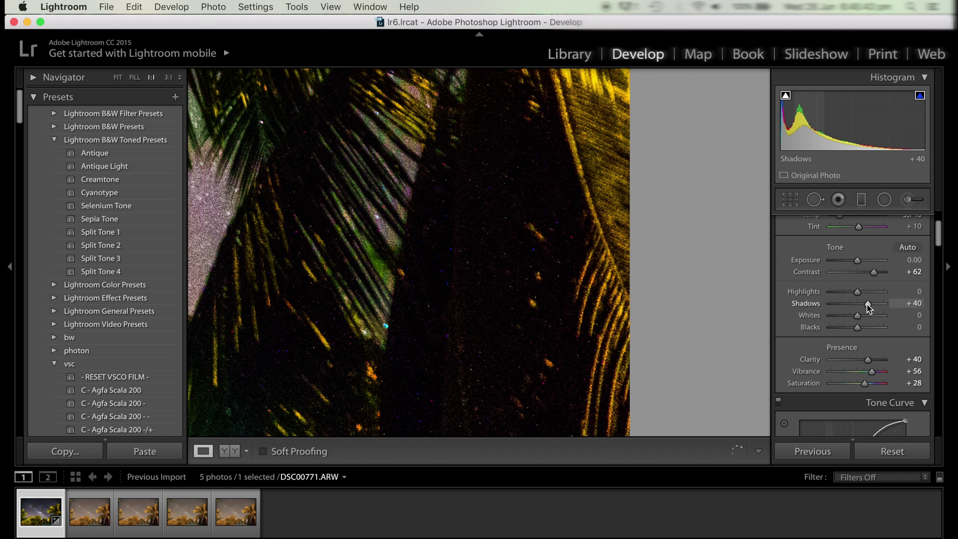
pyautogui.click(911, 306)
pyautogui.write('0')
pyautogui.press('Return')
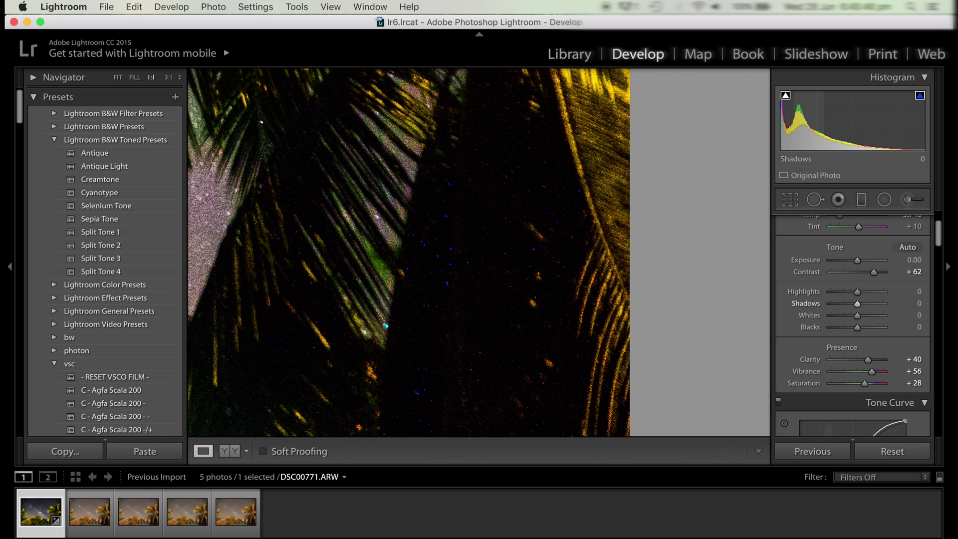
pyautogui.moveTo(858, 304); pyautogui.dragTo(882, 314)
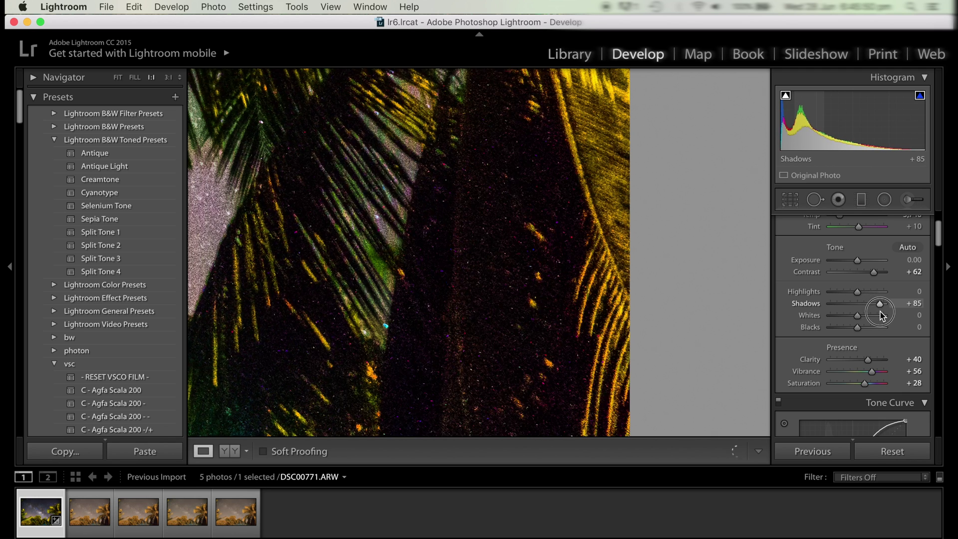
pyautogui.click(467, 333)
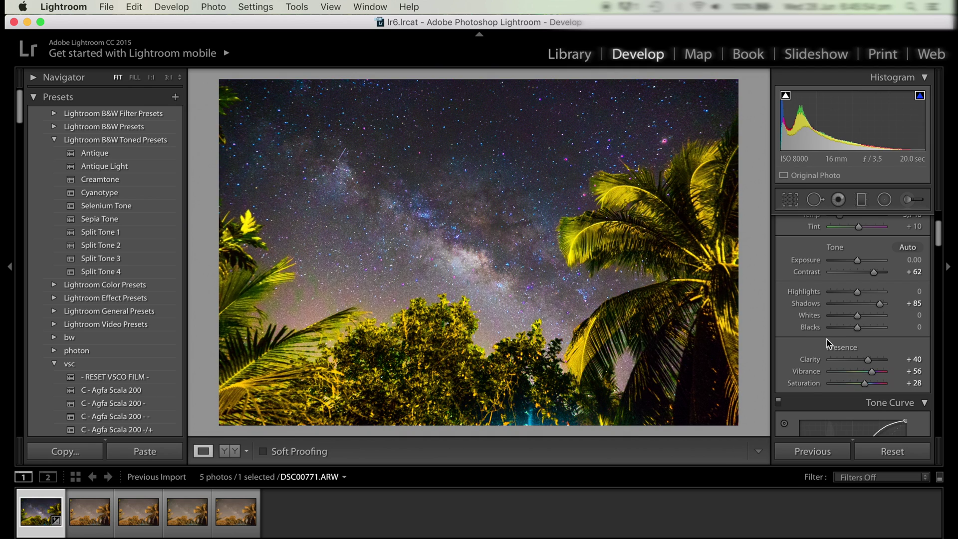
pyautogui.scroll(-1, 828, 341)
# Ease Shadows to +82, then set Detail's Sharpening Amount to 0 after a 1:1 comparison
pyautogui.moveTo(879, 282); pyautogui.dragTo(881, 291)
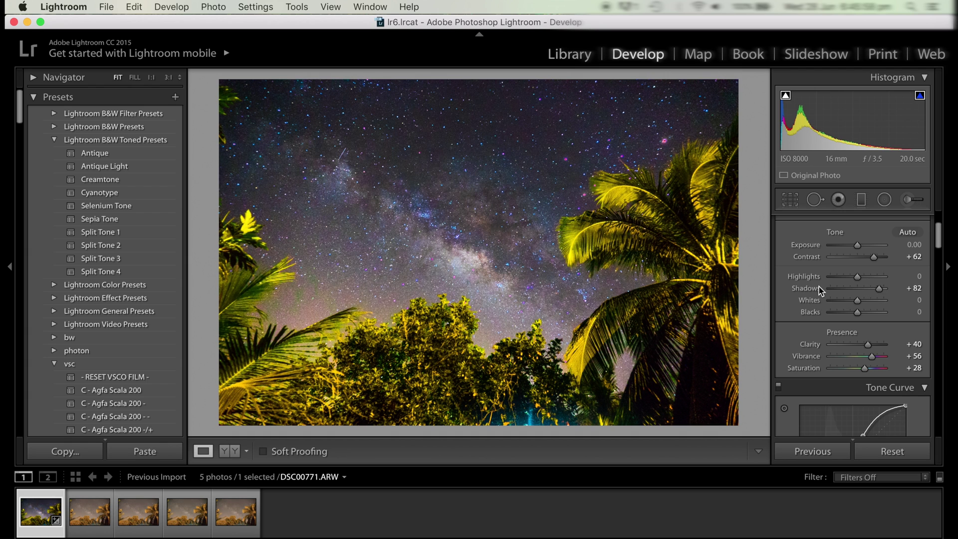
pyautogui.scroll(-2, 819, 286)
pyautogui.scroll(-10, 819, 285)
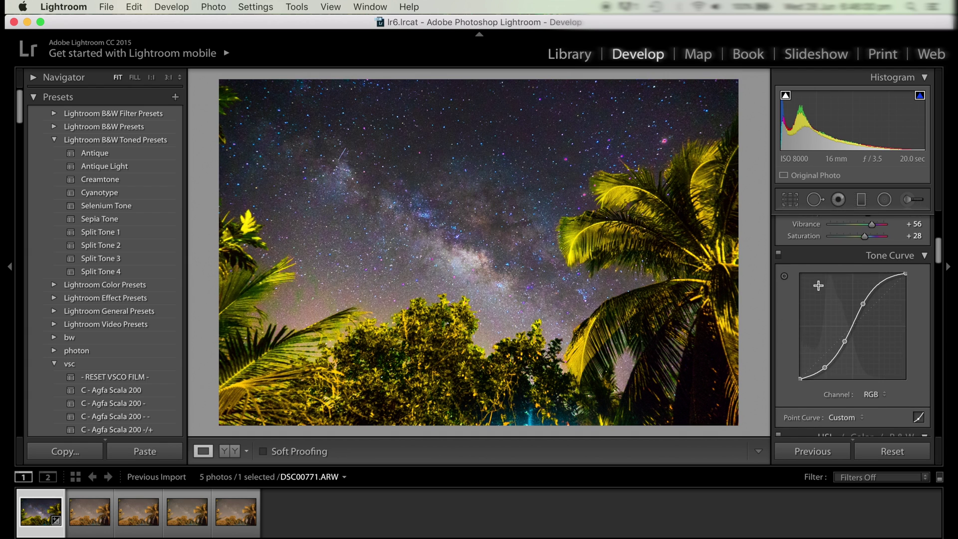
pyautogui.scroll(-6, 819, 285)
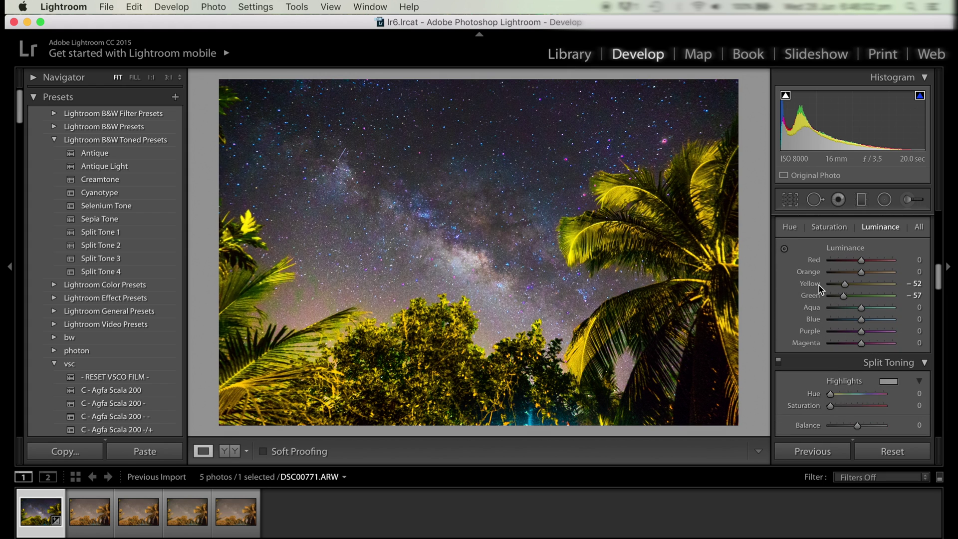
pyautogui.scroll(-8, 819, 285)
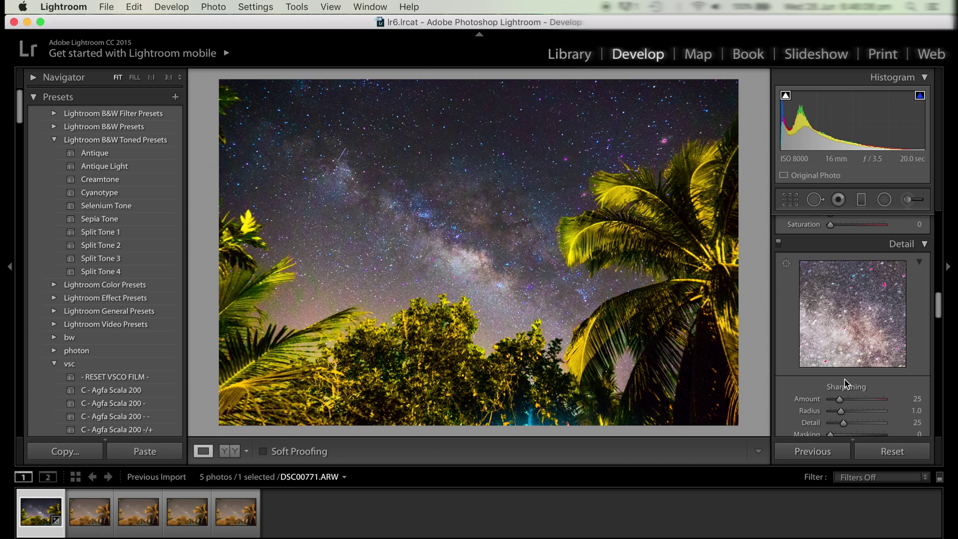
pyautogui.click(466, 242)
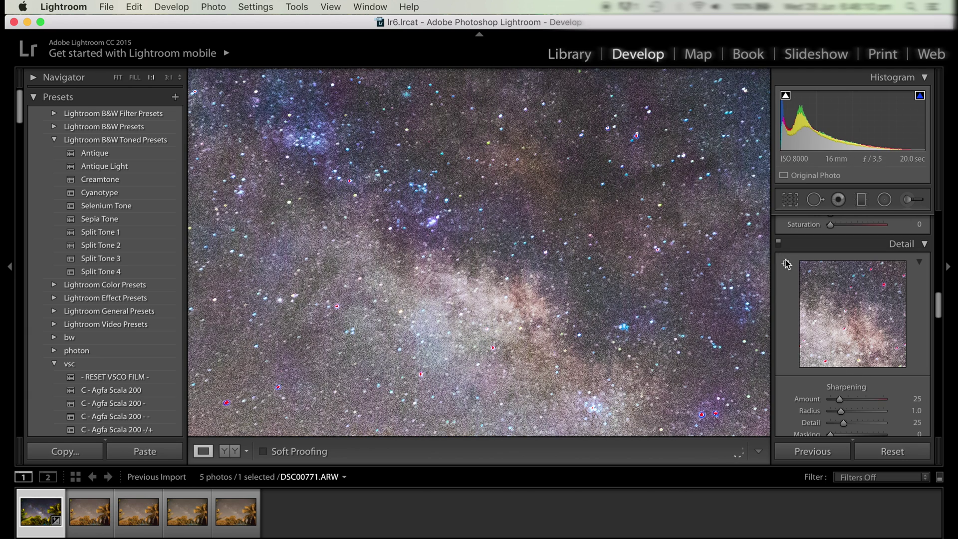
pyautogui.click(778, 244)
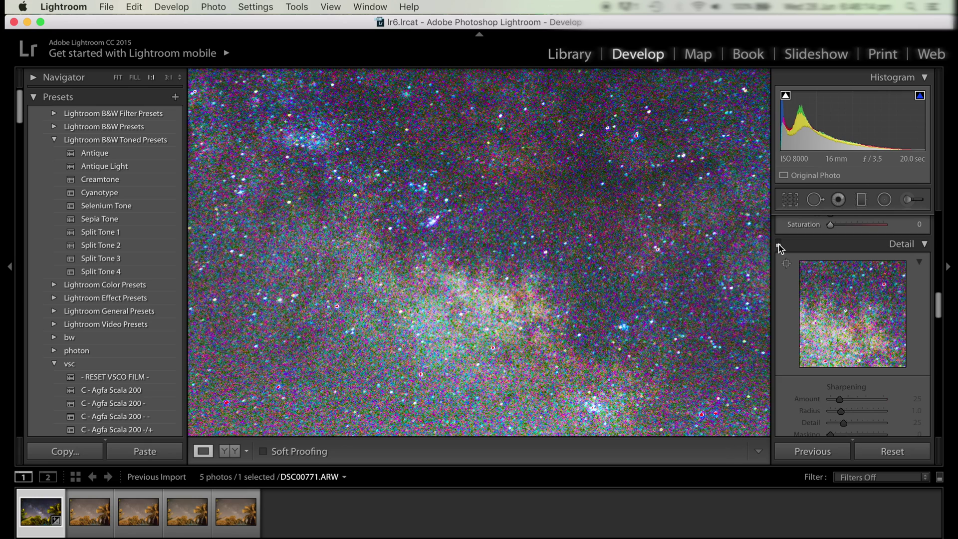
pyautogui.click(779, 244)
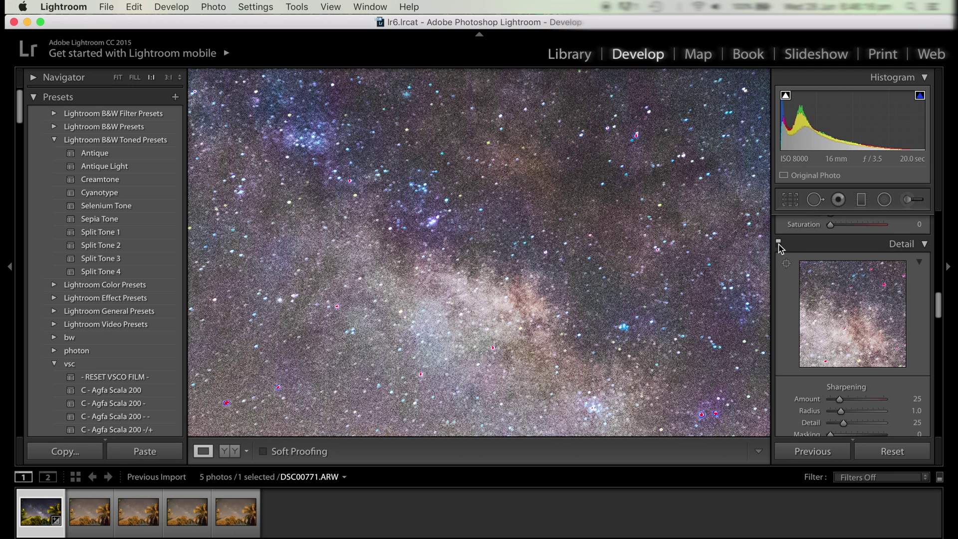
pyautogui.moveTo(840, 399); pyautogui.dragTo(826, 400)
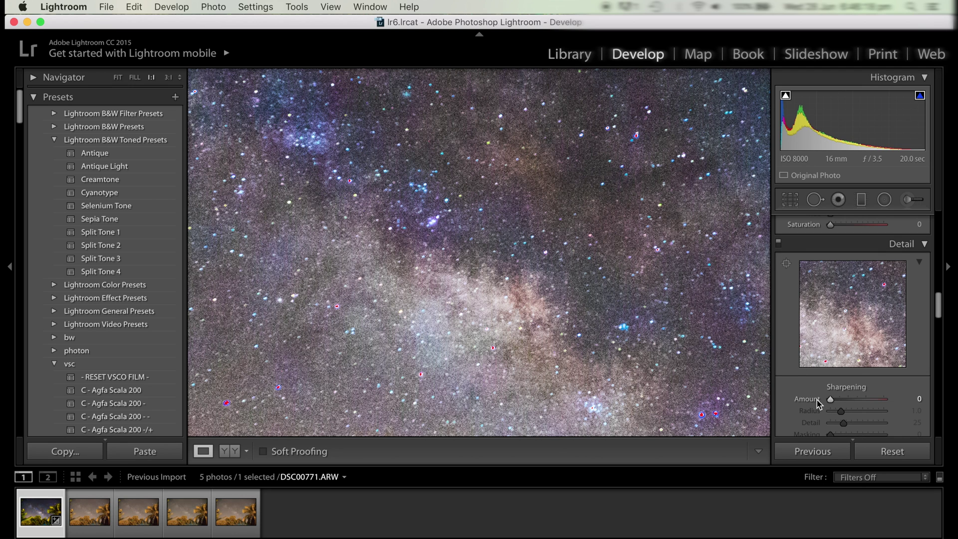
pyautogui.scroll(-5, 818, 399)
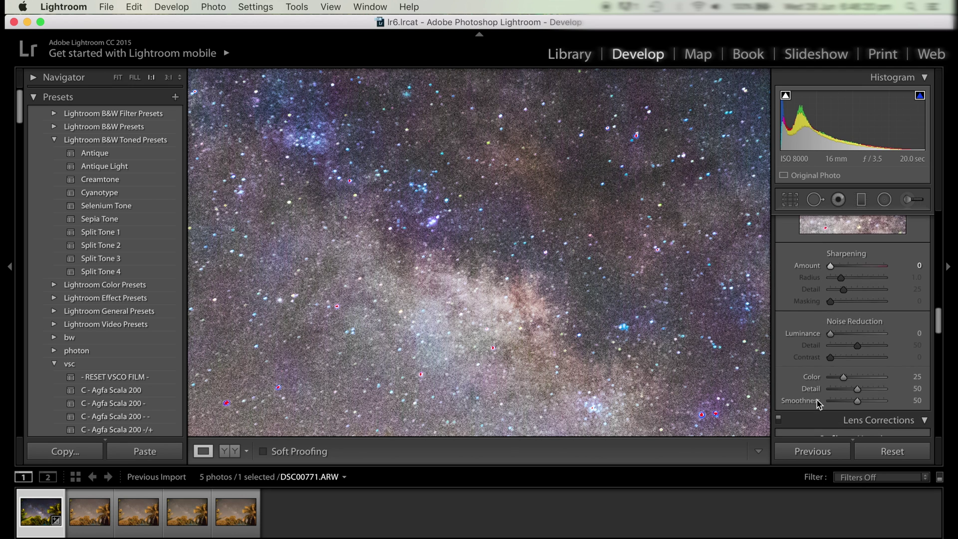
# Set Luminance noise reduction to 11 and Color to 24 with Color Detail 0, then refit the photo
pyautogui.scroll(-1, 817, 400)
pyautogui.moveTo(844, 372); pyautogui.dragTo(804, 376)
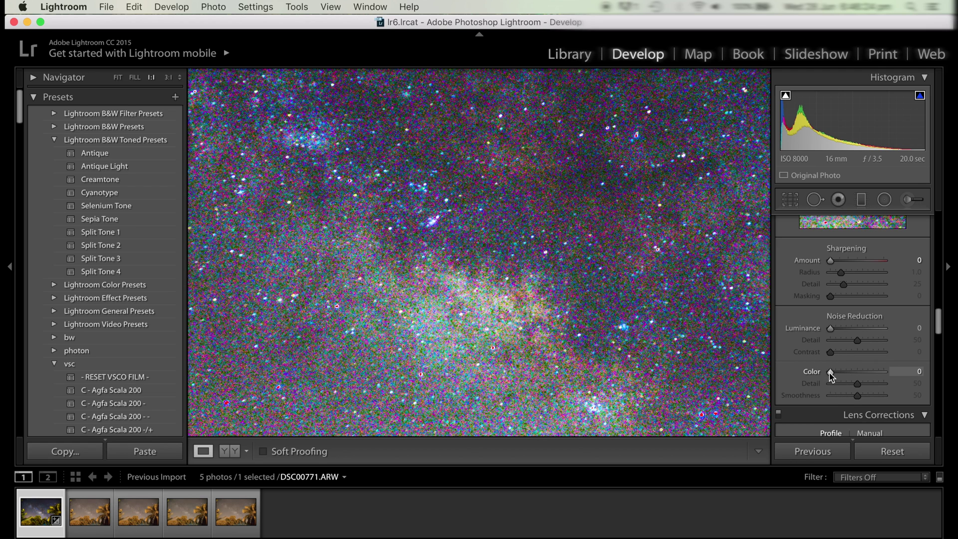
pyautogui.moveTo(831, 376); pyautogui.dragTo(834, 377)
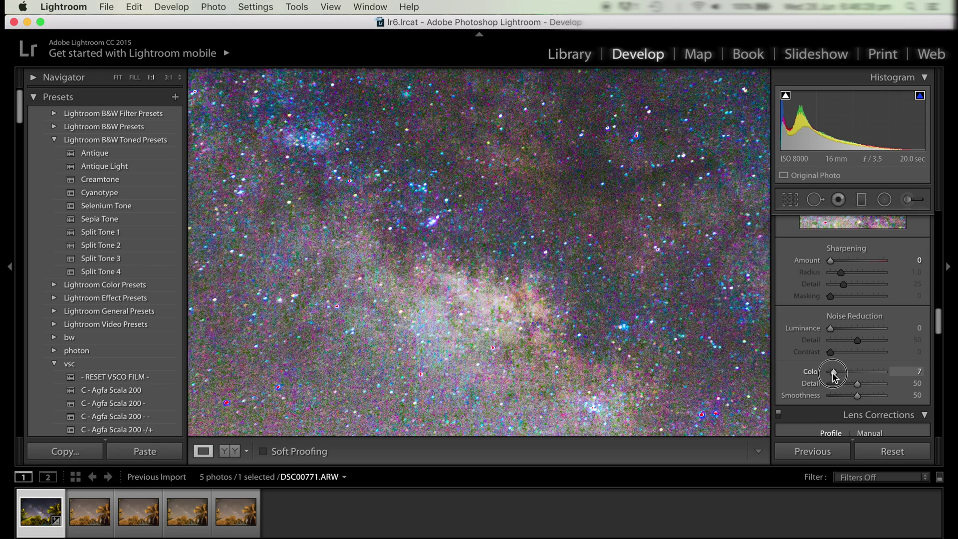
pyautogui.moveTo(832, 374)
pyautogui.mouseDown()
pyautogui.moveTo(843, 377)
pyautogui.moveTo(830, 384)
pyautogui.mouseUp()
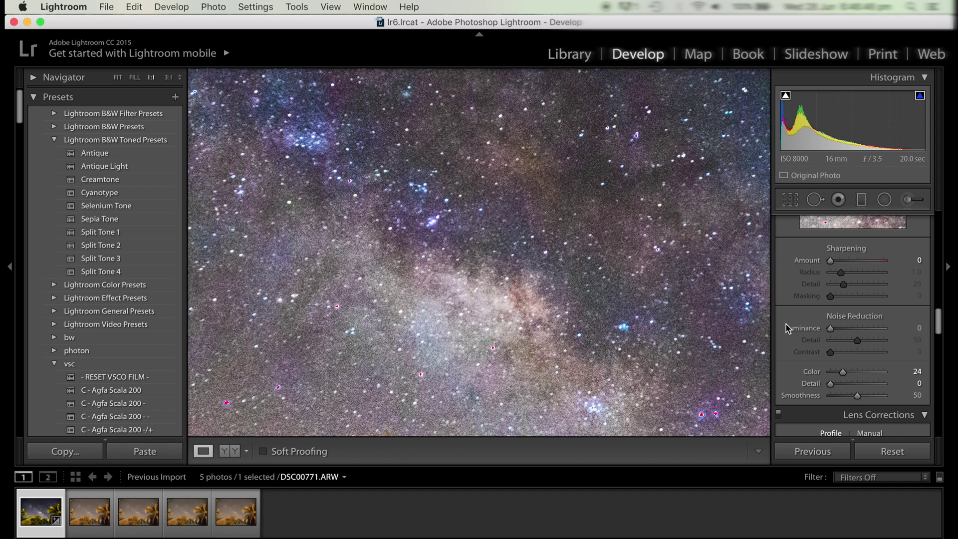
pyautogui.moveTo(831, 330)
pyautogui.mouseDown()
pyautogui.moveTo(847, 334)
pyautogui.moveTo(838, 332)
pyautogui.mouseUp()
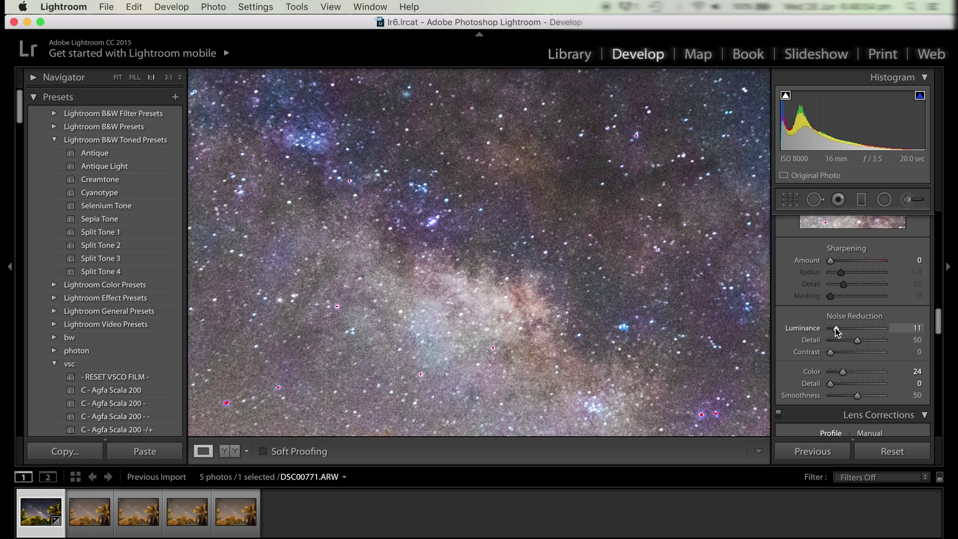
pyautogui.click(623, 246)
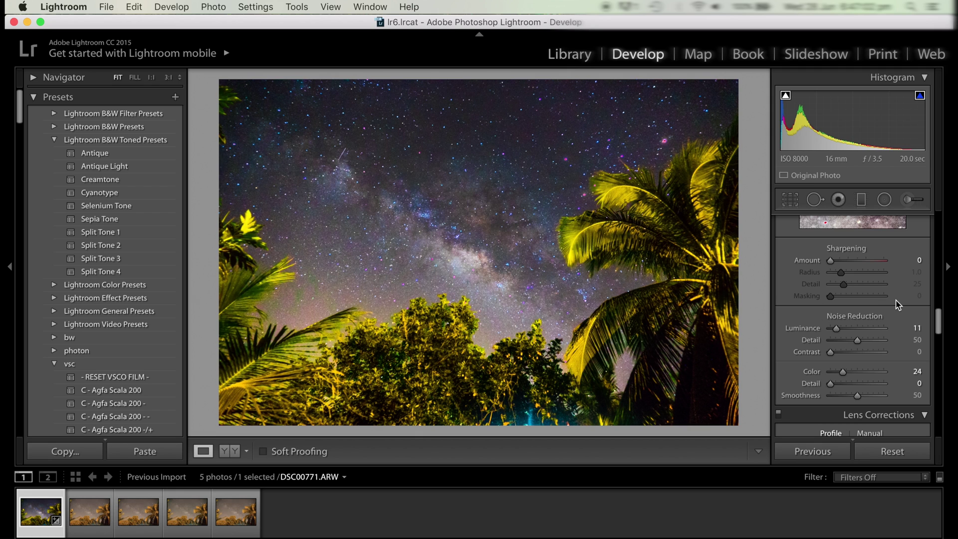
# Lower the lens profile Distortion correction amount to 58
pyautogui.scroll(-3, 897, 305)
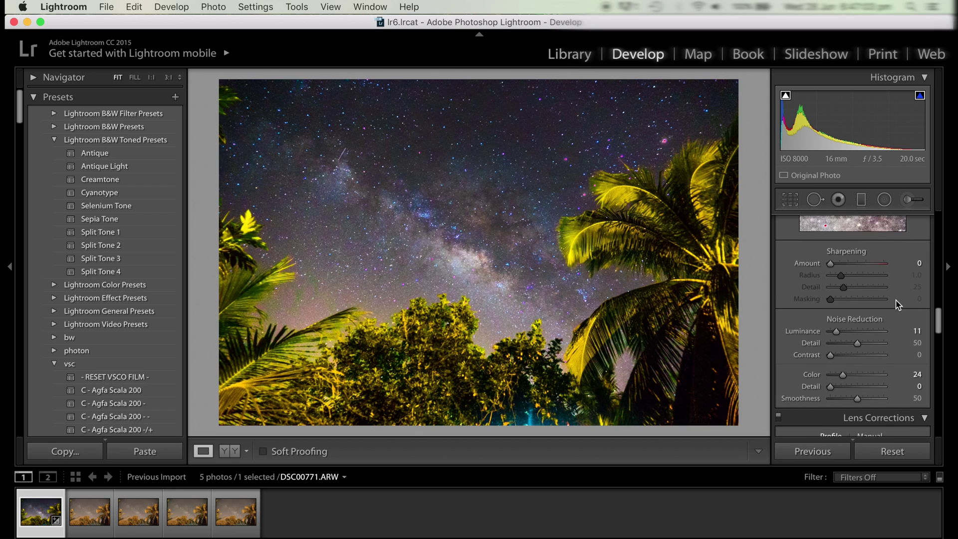
pyautogui.scroll(-6, 896, 301)
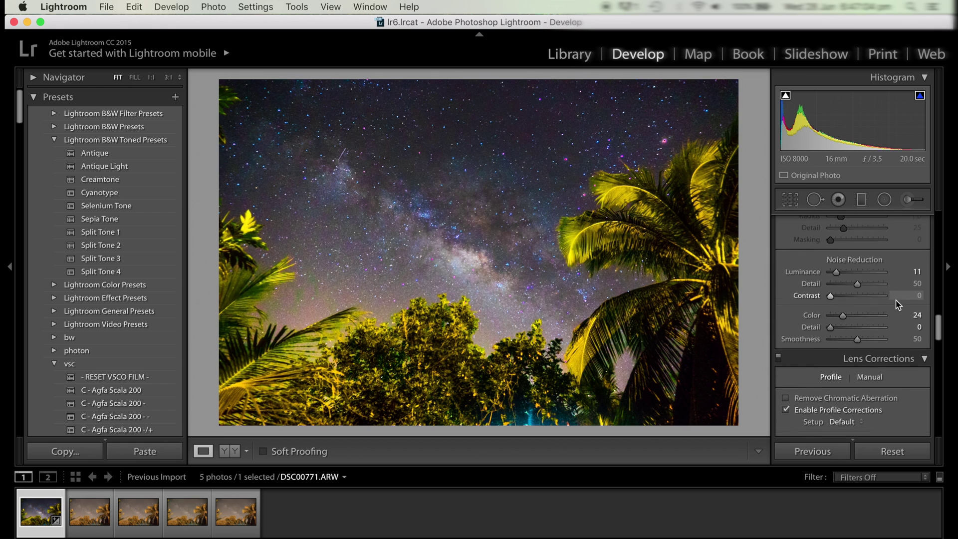
pyautogui.scroll(-2, 897, 305)
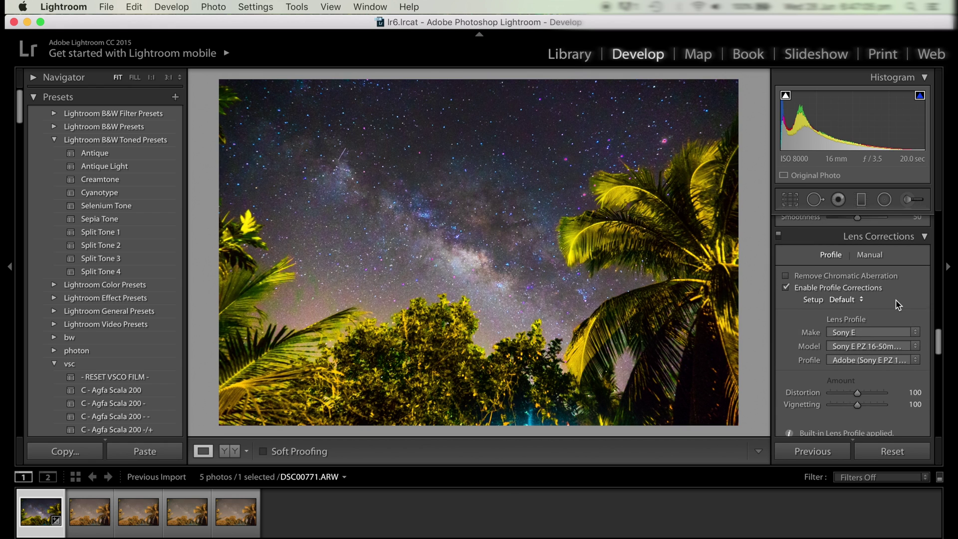
pyautogui.scroll(-2, 898, 304)
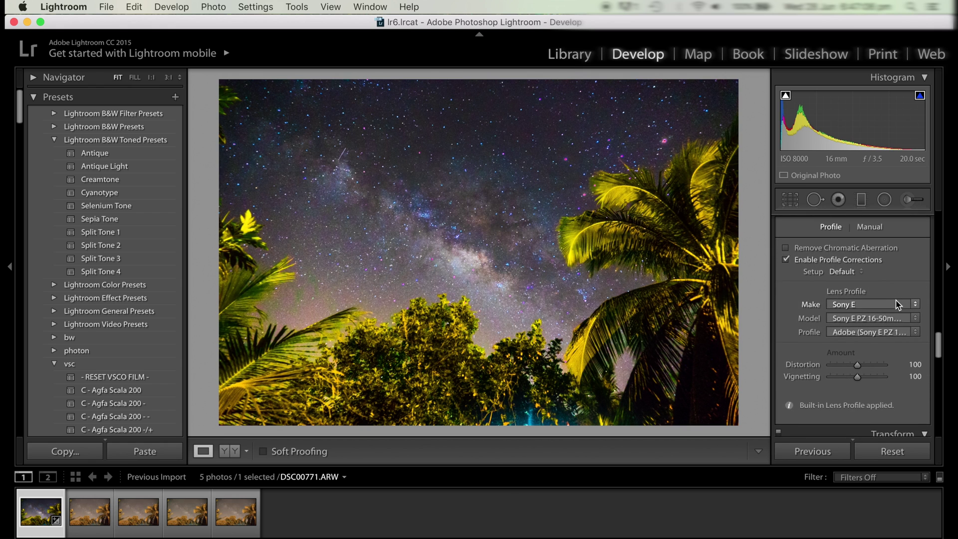
pyautogui.click(871, 371)
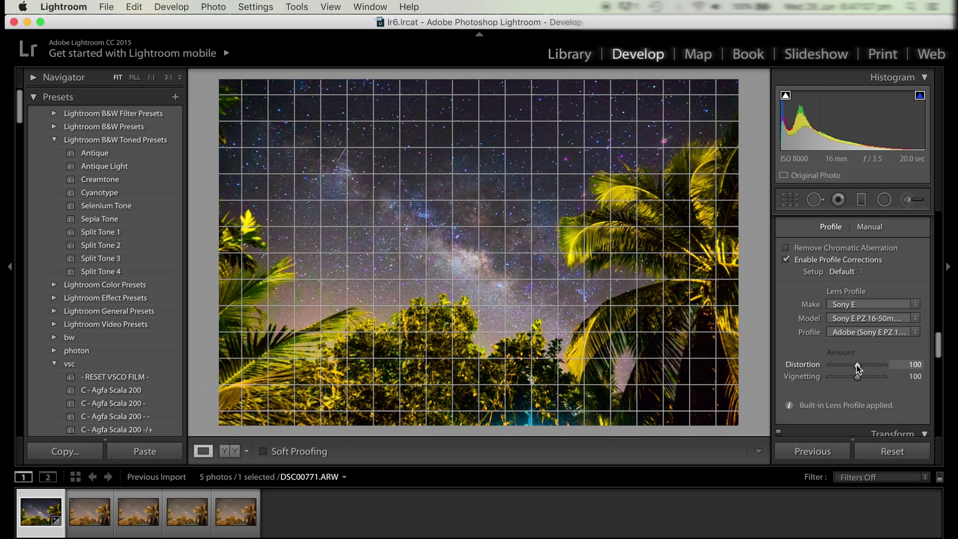
pyautogui.click(856, 365)
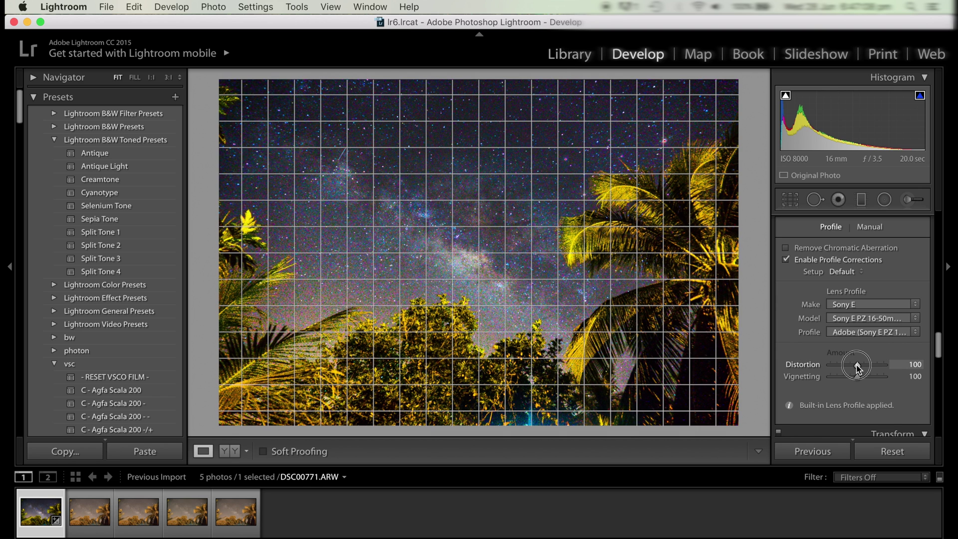
pyautogui.moveTo(855, 365)
pyautogui.mouseDown()
pyautogui.moveTo(826, 368)
pyautogui.moveTo(847, 369)
pyautogui.mouseUp()
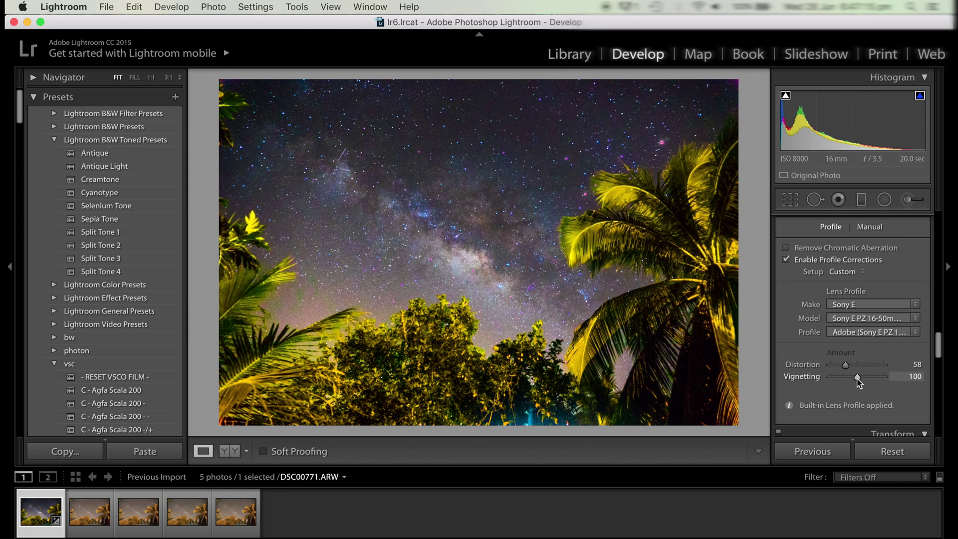
# Reduce the lens profile Vignetting correction amount to 45
pyautogui.moveTo(858, 379); pyautogui.dragTo(858, 379)
pyautogui.moveTo(858, 381); pyautogui.dragTo(819, 383)
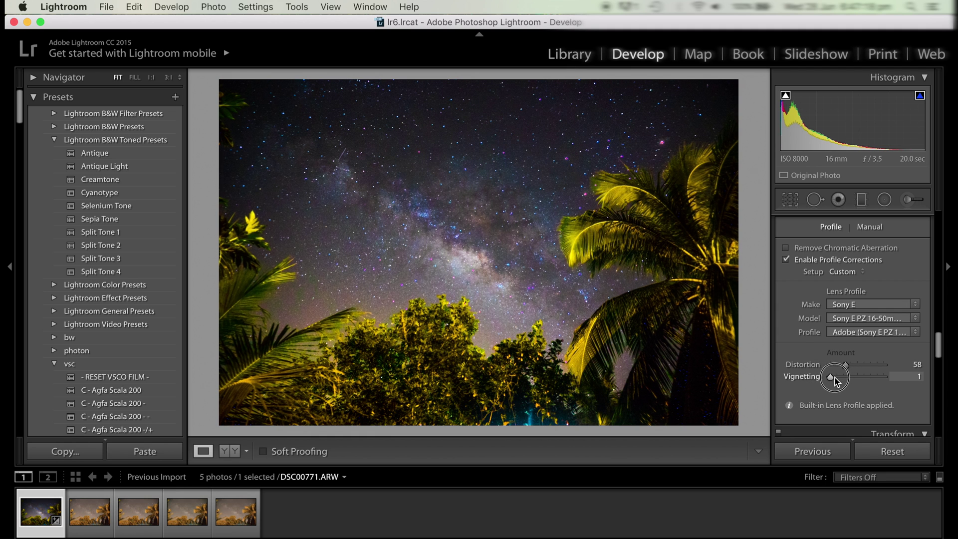
pyautogui.moveTo(836, 380); pyautogui.dragTo(842, 379)
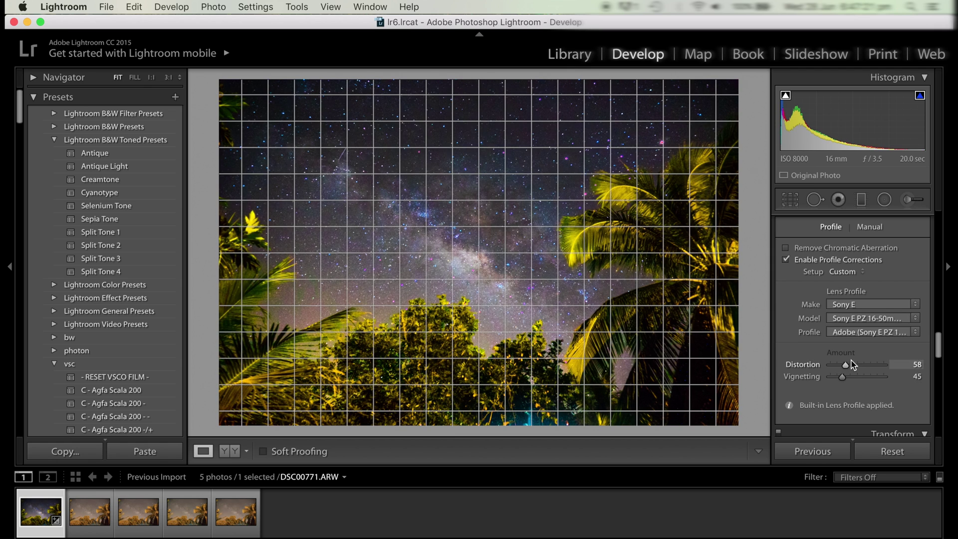
pyautogui.scroll(-1, 852, 361)
pyautogui.scroll(-4, 851, 360)
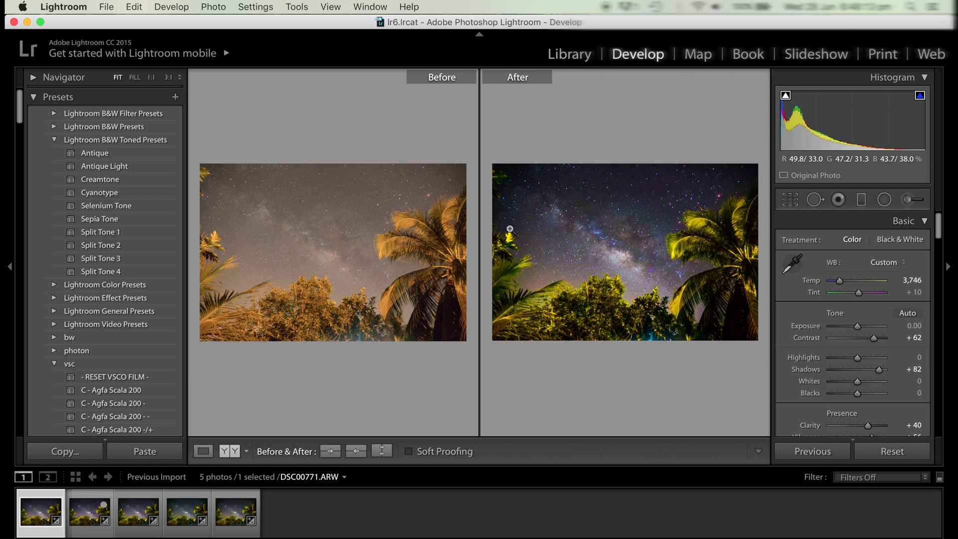
# Cycle through split, top/bottom and left/right before/after layouts, then return to the single edited view
pyautogui.click(226, 452)
pyautogui.click(226, 452)
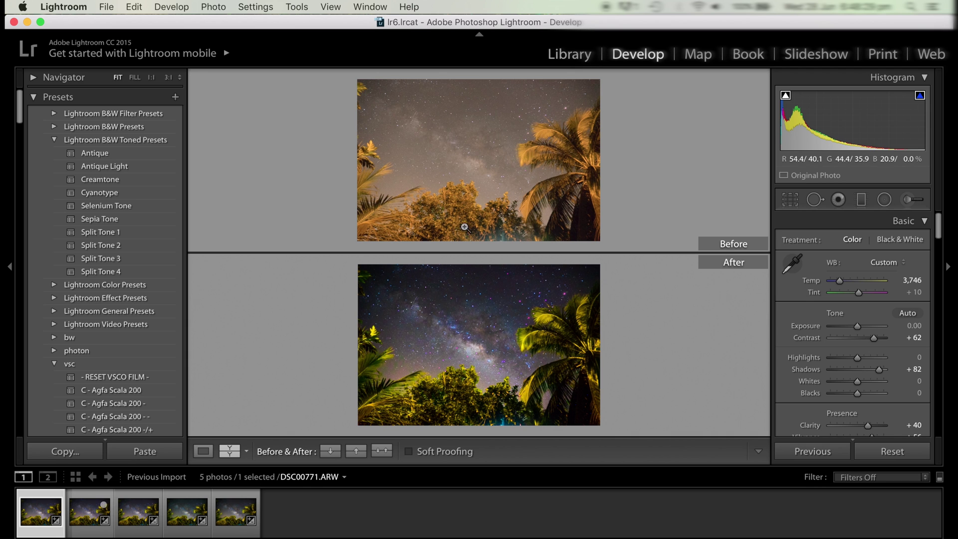
pyautogui.click(231, 452)
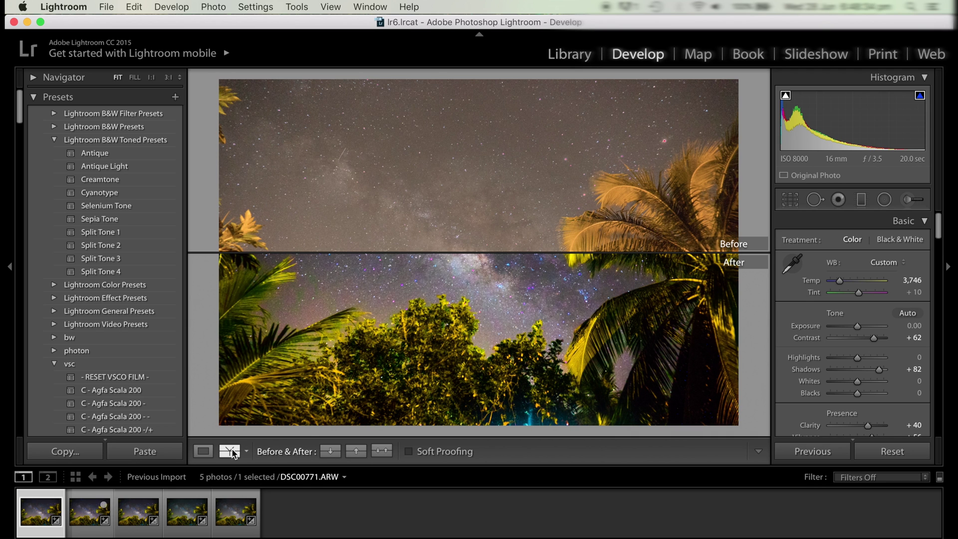
pyautogui.click(231, 452)
pyautogui.click(231, 451)
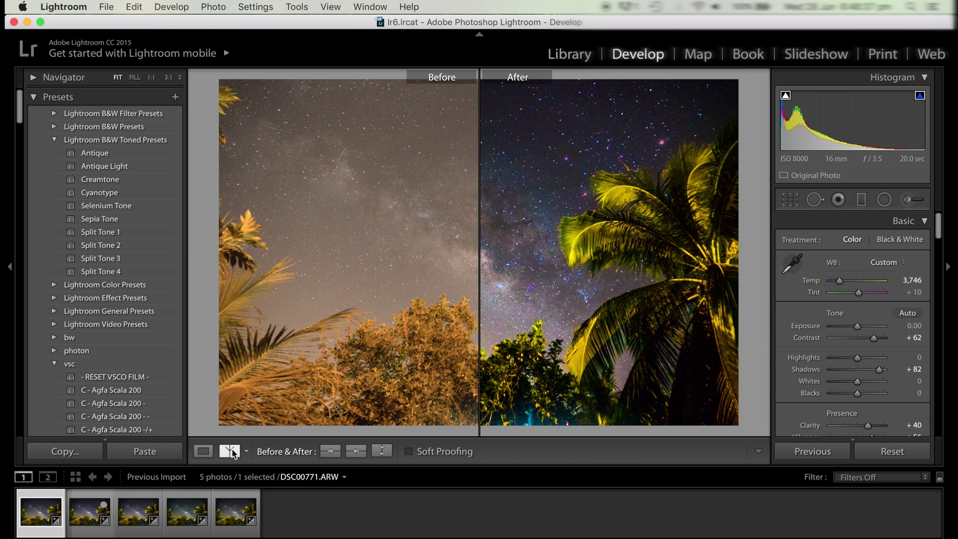
pyautogui.press('y')
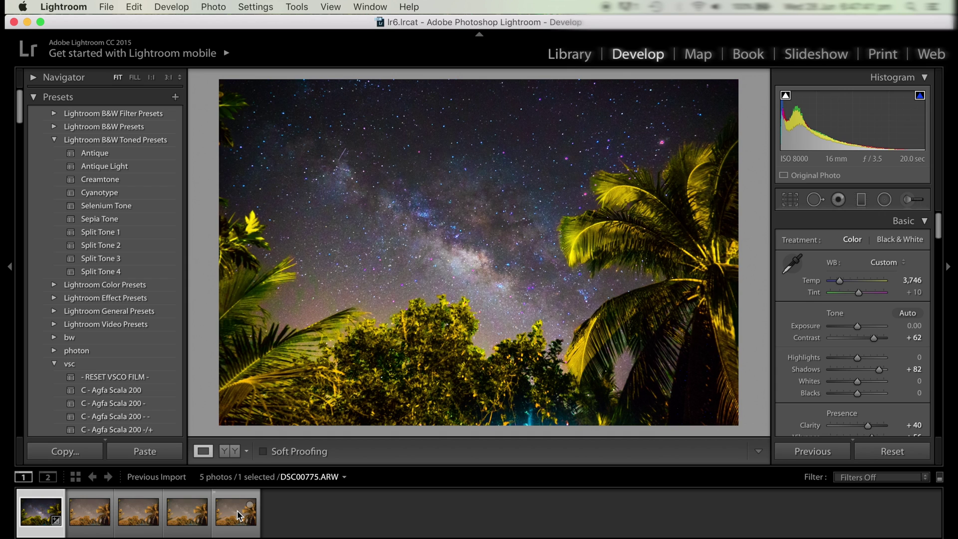
# Select all five frames and synchronize the first frame's develop settings across them
pyautogui.press('shift')
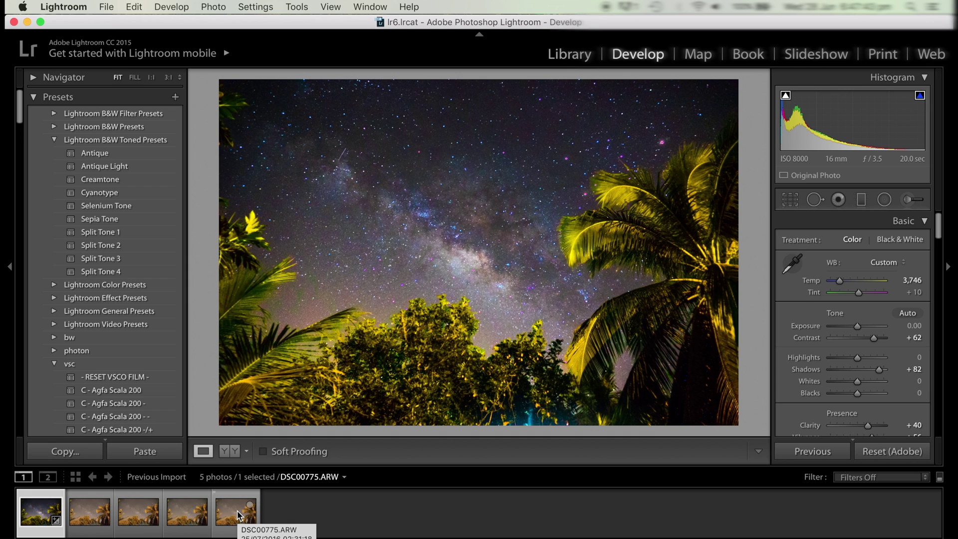
pyautogui.keyDown('shift'); pyautogui.click(238, 516); pyautogui.keyUp('shift')
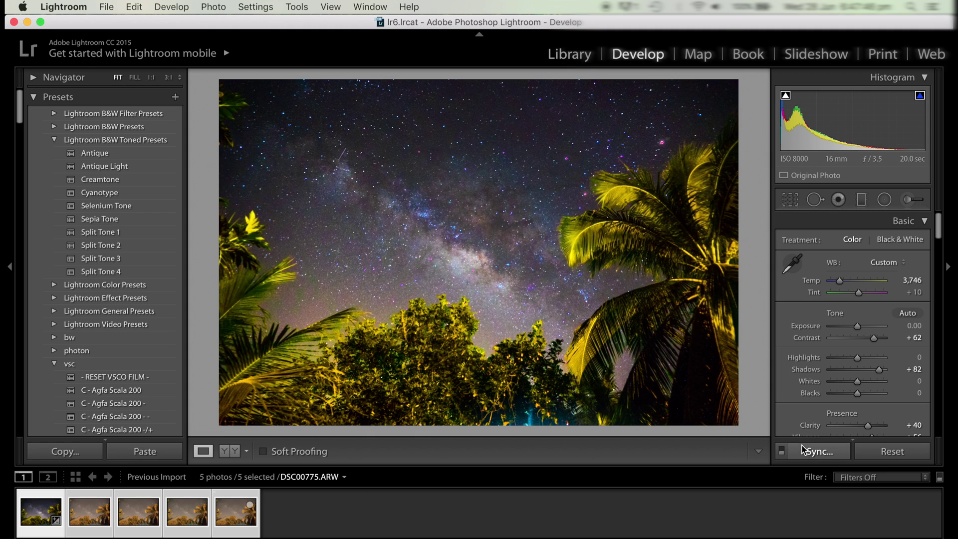
pyautogui.click(804, 450)
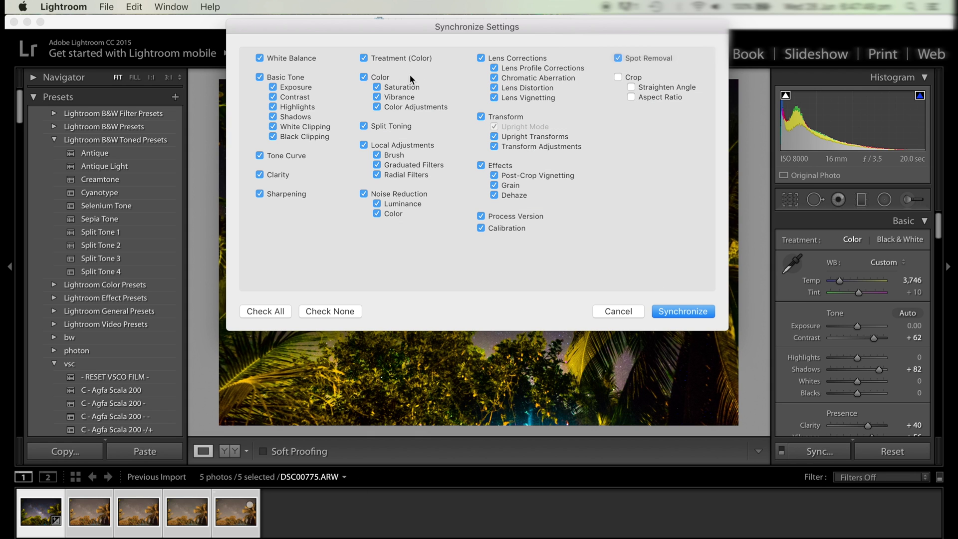
pyautogui.click(681, 311)
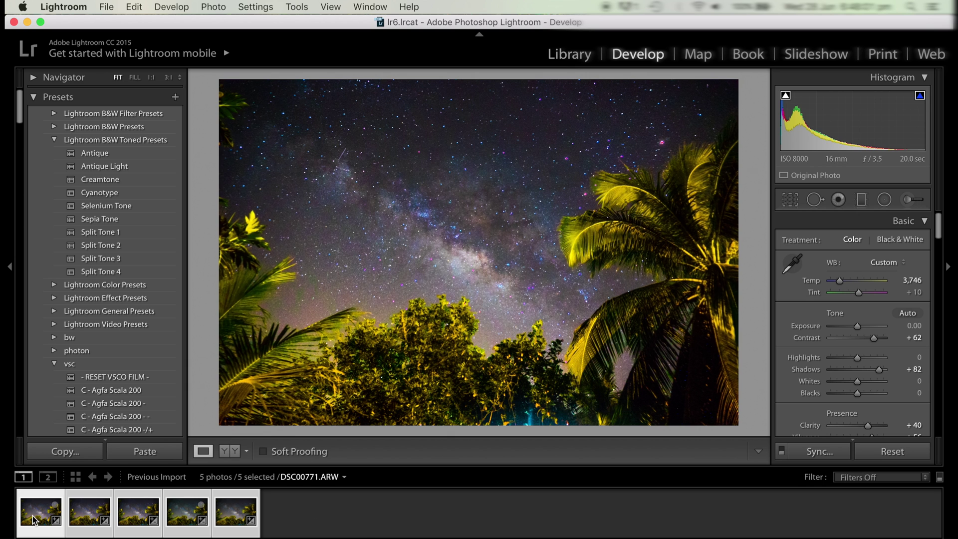
# Reselect all five frames from the first, making the second frame the active photo
pyautogui.click(325, 522)
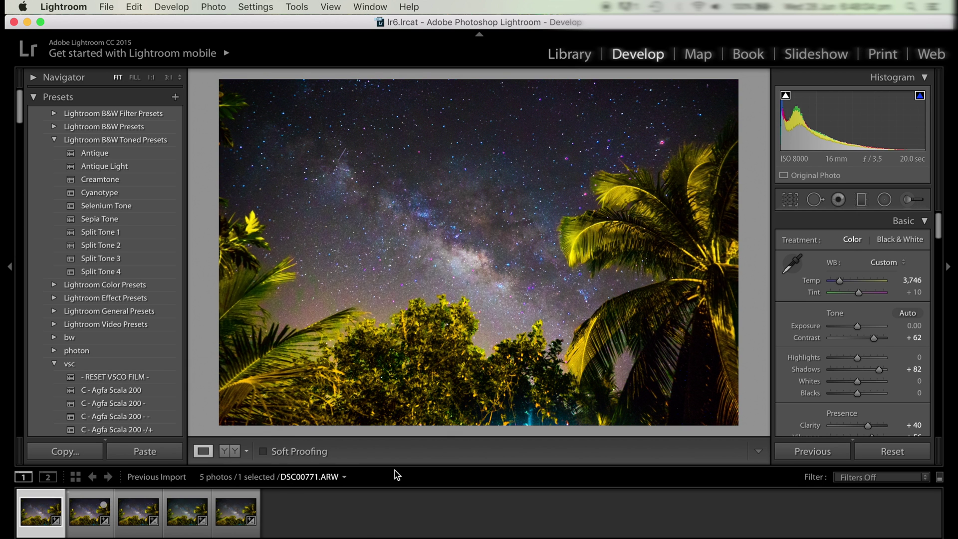
pyautogui.click(281, 508)
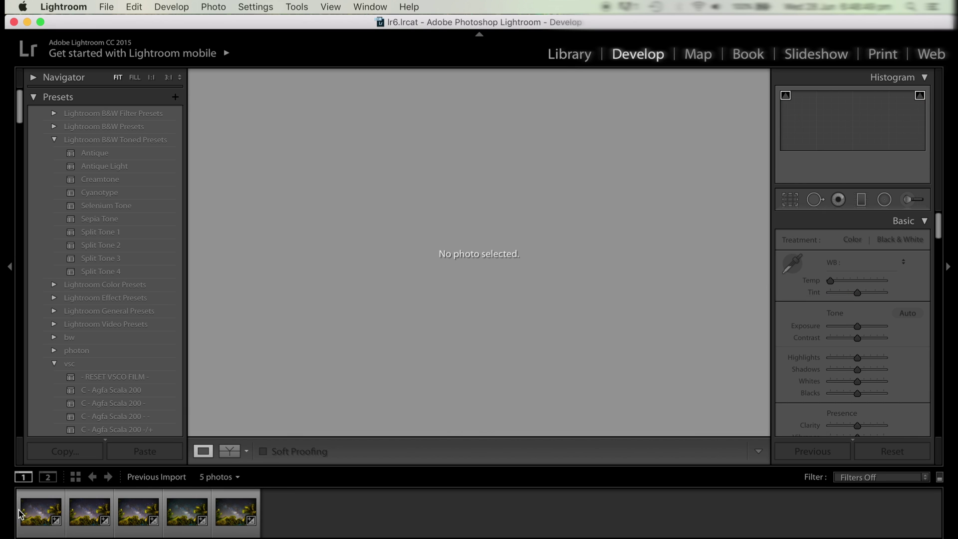
pyautogui.click(33, 514)
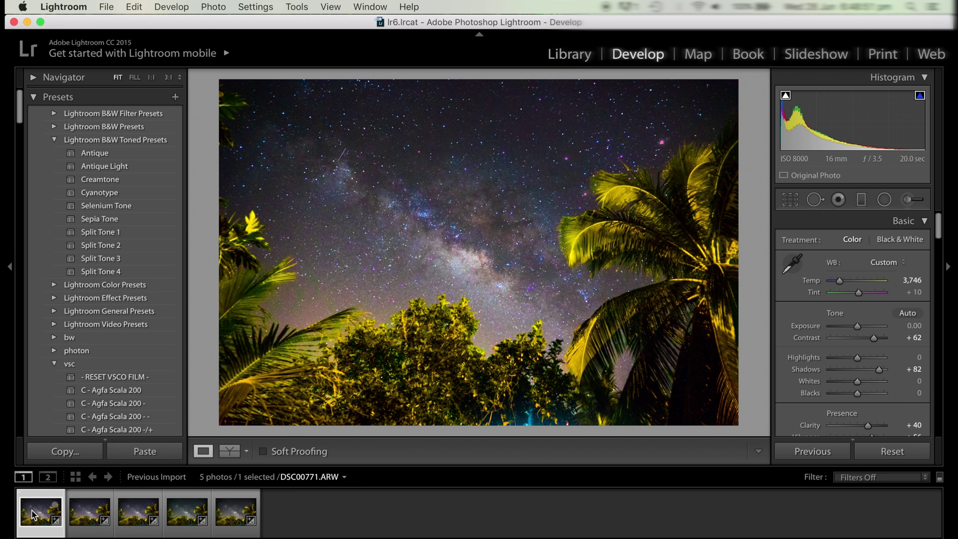
pyautogui.press('super+a')
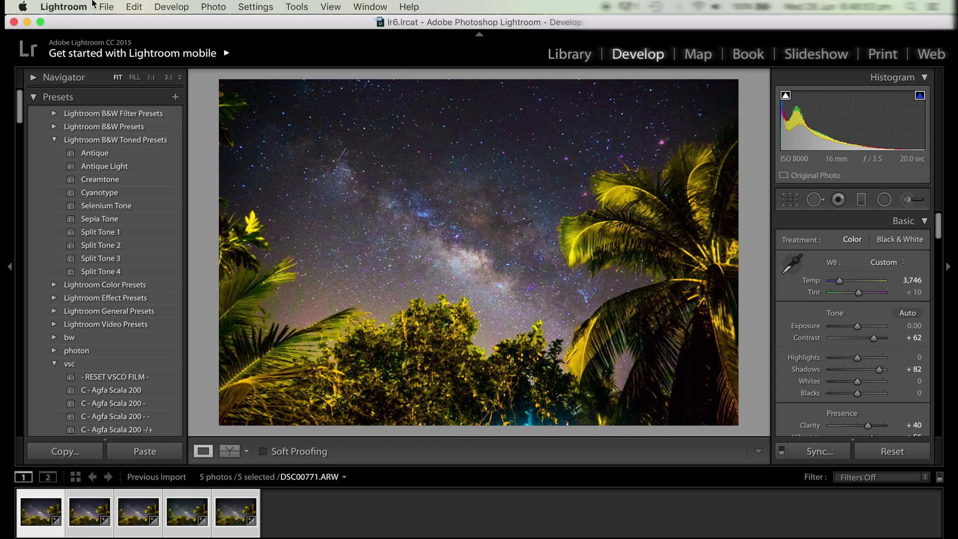
pyautogui.click(92, 510)
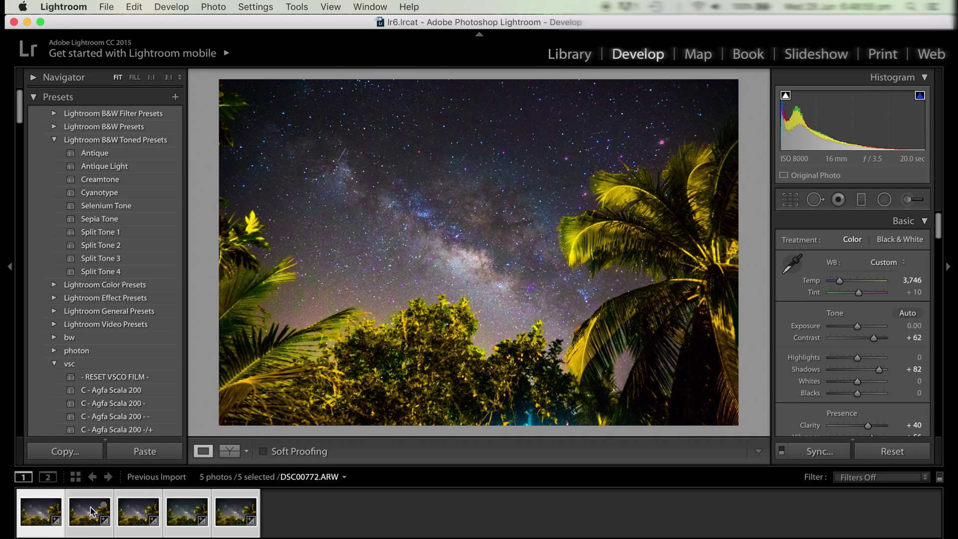
# Export the five selected frames as quality-80 JPEGs into a 'Timelapse Processed' subfolder
pyautogui.rightClick(92, 510)
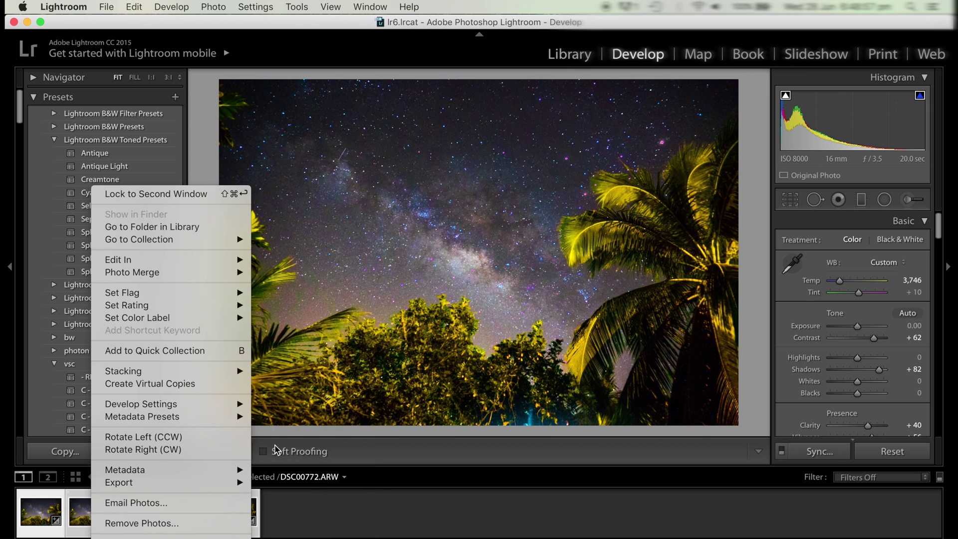
pyautogui.moveTo(234, 483)
pyautogui.click(317, 432)
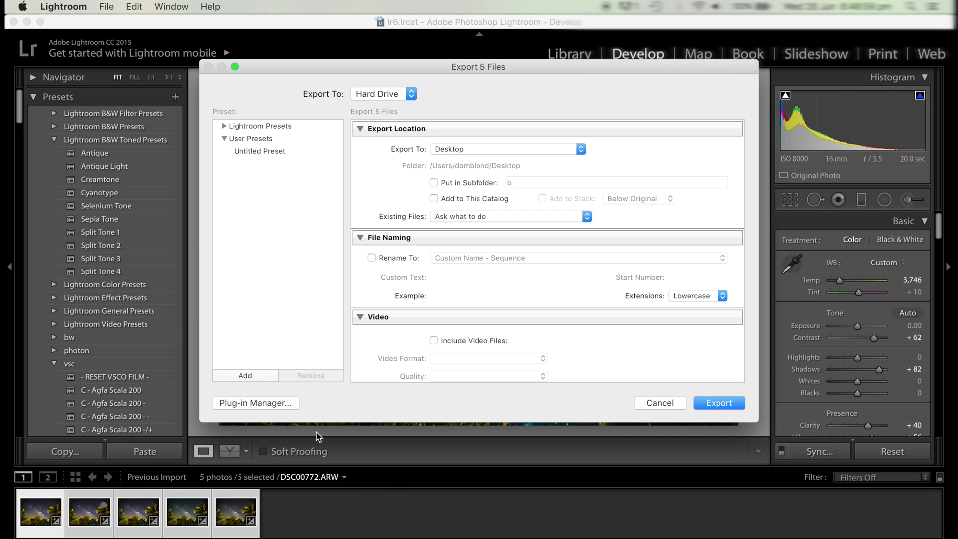
pyautogui.click(487, 182)
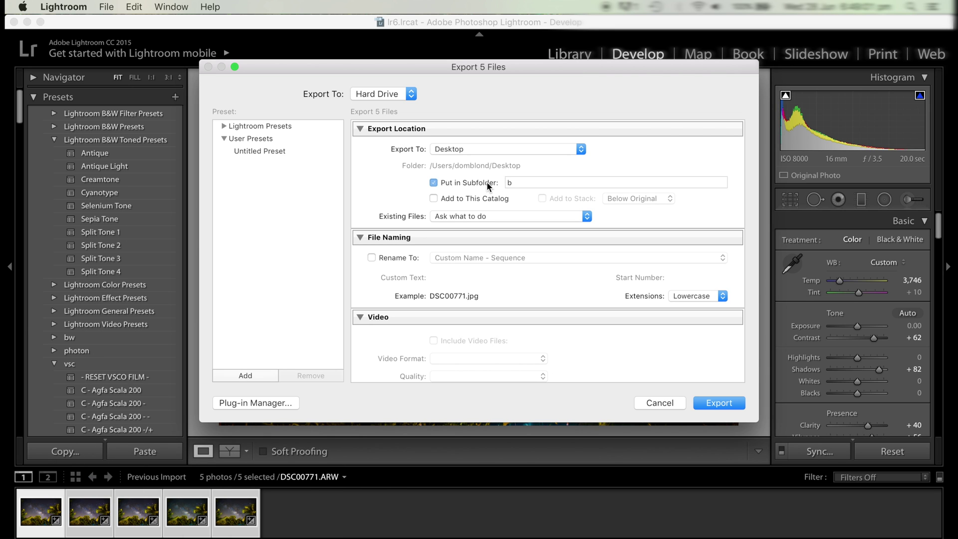
pyautogui.click(526, 181)
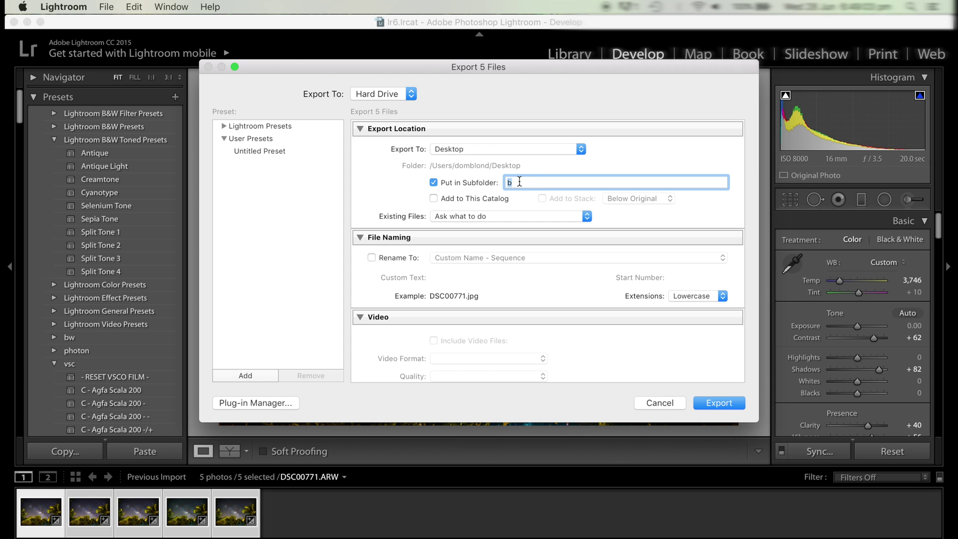
pyautogui.press('shift')
pyautogui.write('Timelapse P')
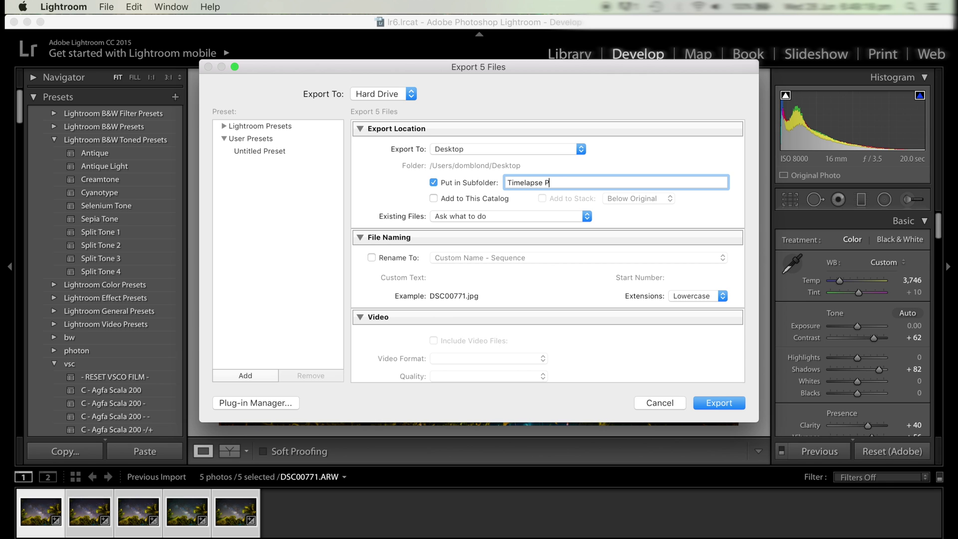
pyautogui.write('rocessed')
pyautogui.scroll(-5, 478, 199)
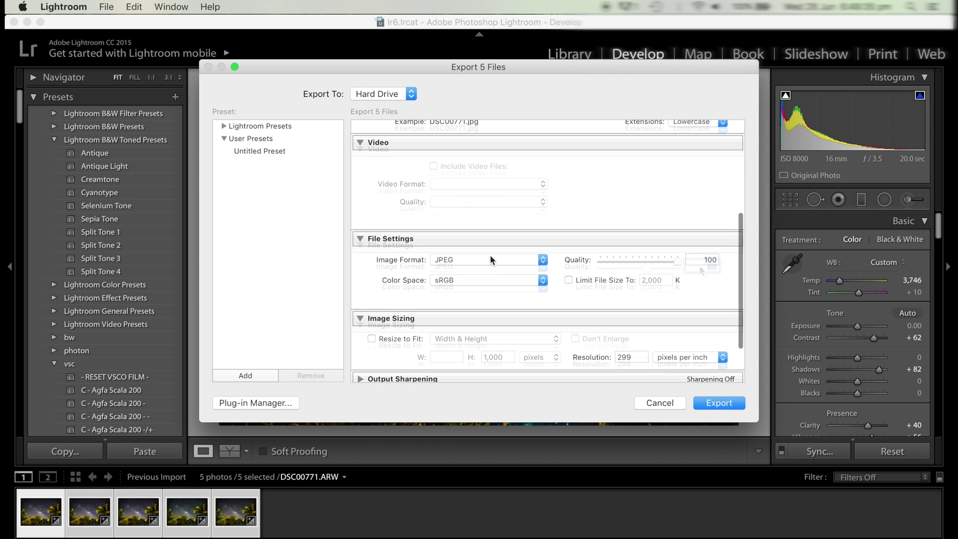
pyautogui.doubleClick(699, 265)
pyautogui.write('8')
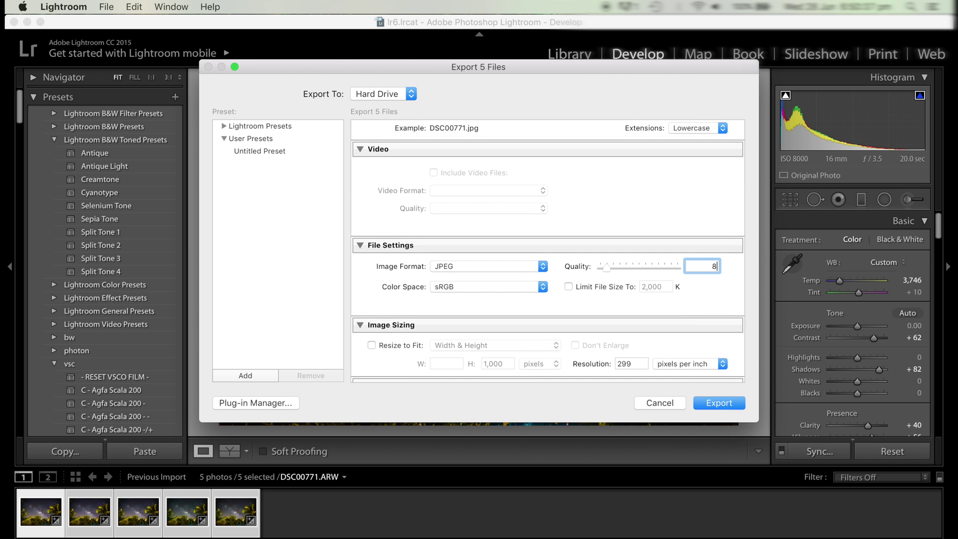
pyautogui.write('0')
pyautogui.click(713, 405)
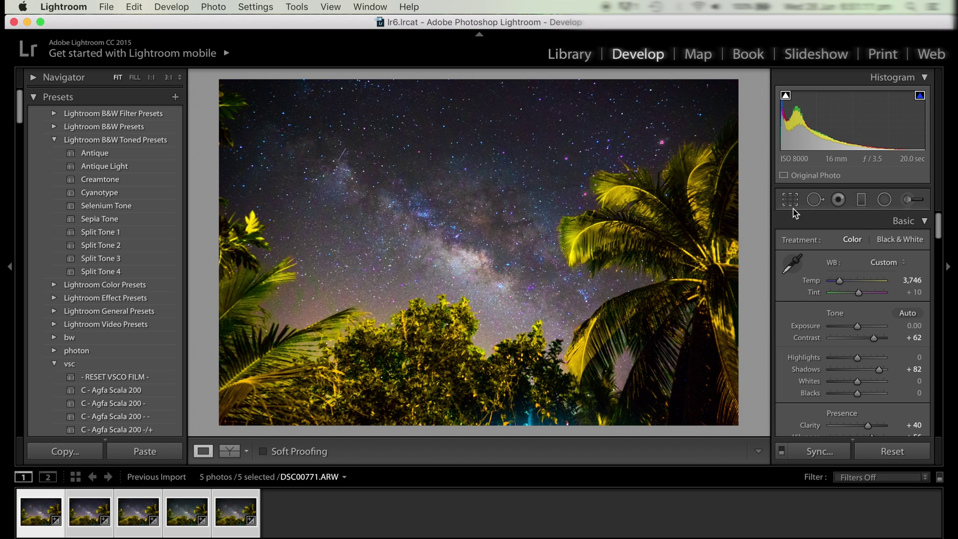
# Crop the photo to a 16 x 9 aspect ratio
pyautogui.click(792, 207)
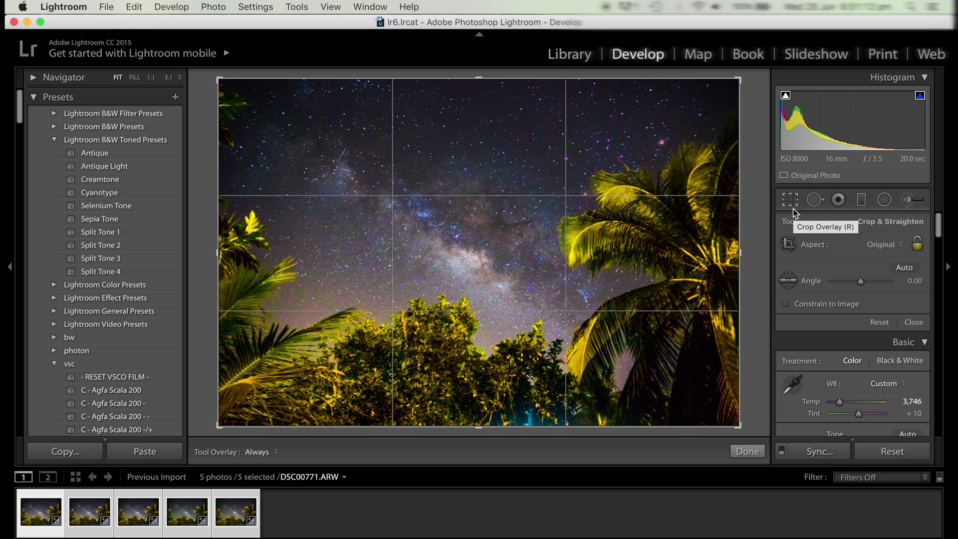
pyautogui.click(883, 244)
pyautogui.click(894, 333)
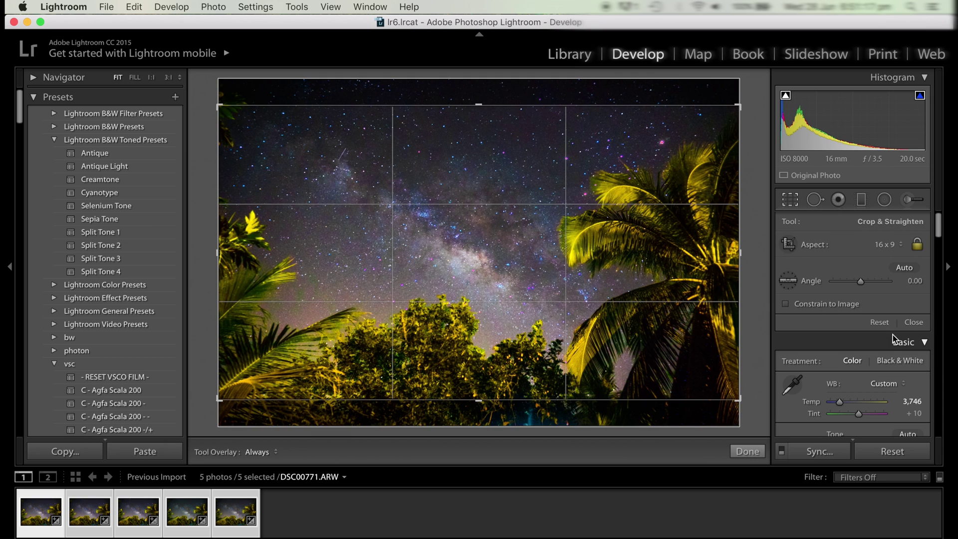
pyautogui.click(626, 366)
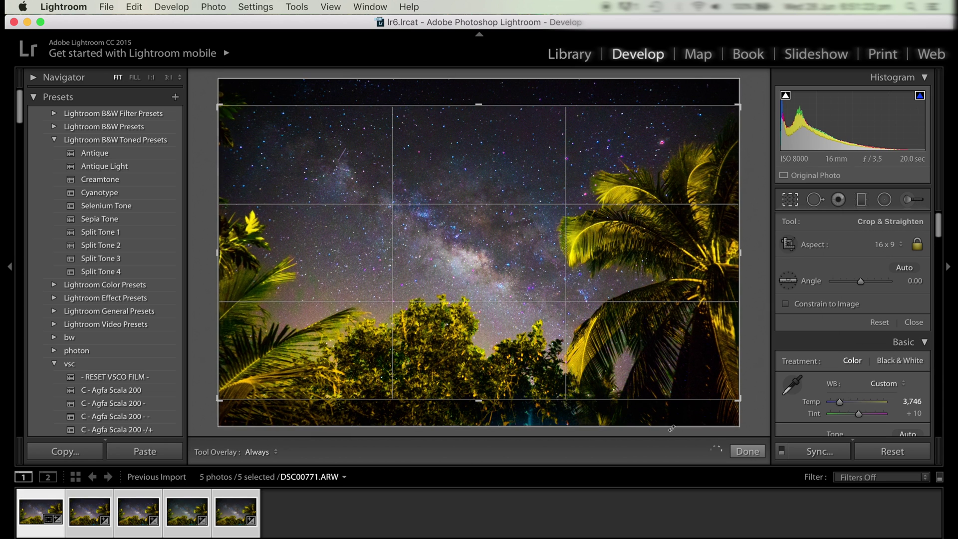
pyautogui.click(757, 452)
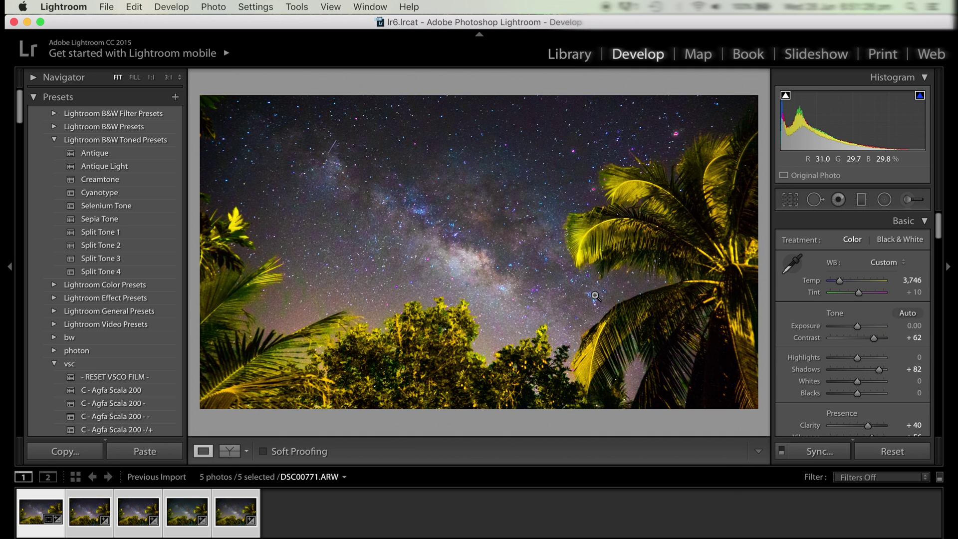
# Revert the crop aspect to As Shot, keeping the full frame
pyautogui.click(789, 200)
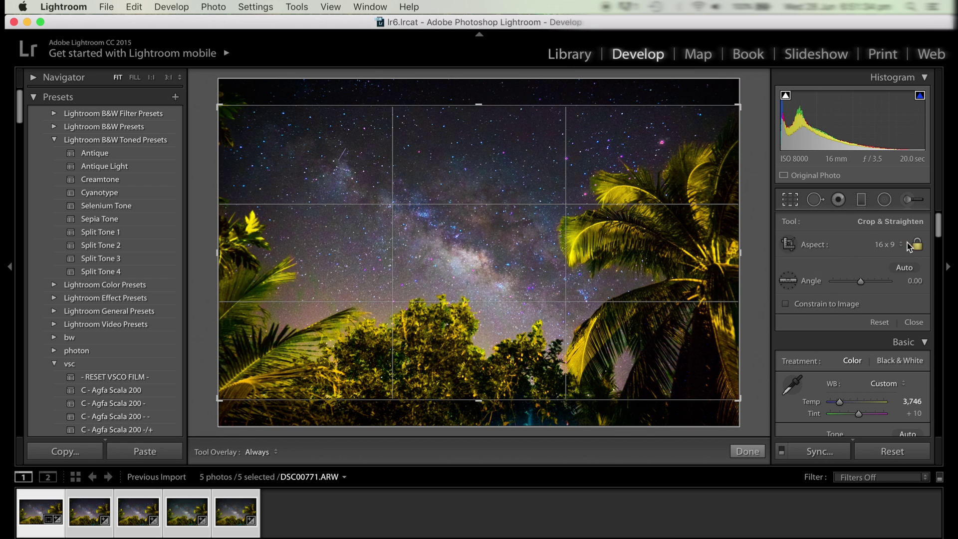
pyautogui.click(888, 246)
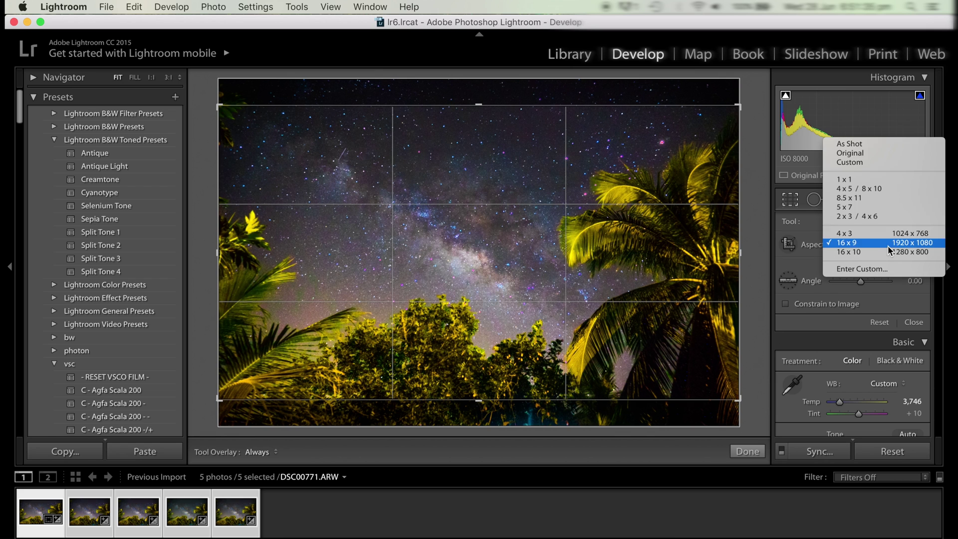
pyautogui.click(875, 143)
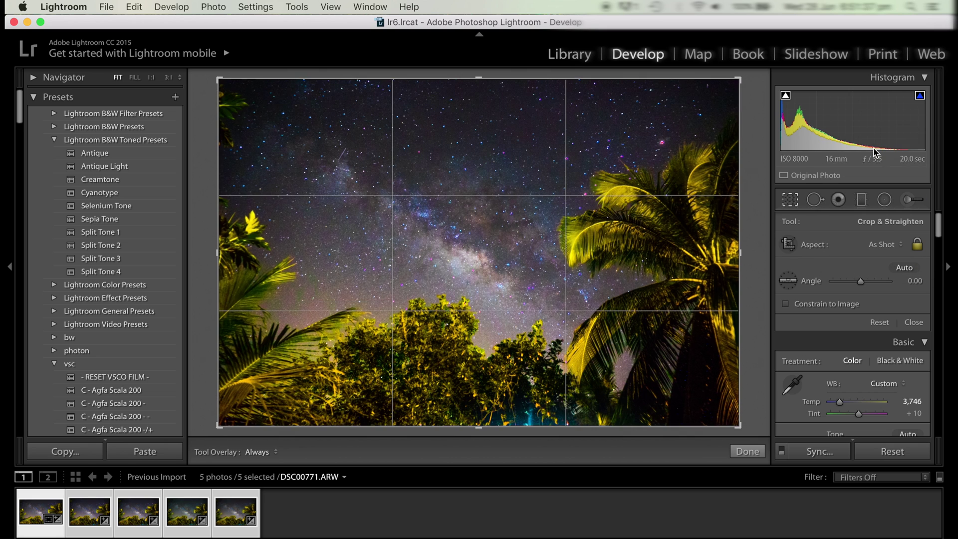
pyautogui.click(747, 452)
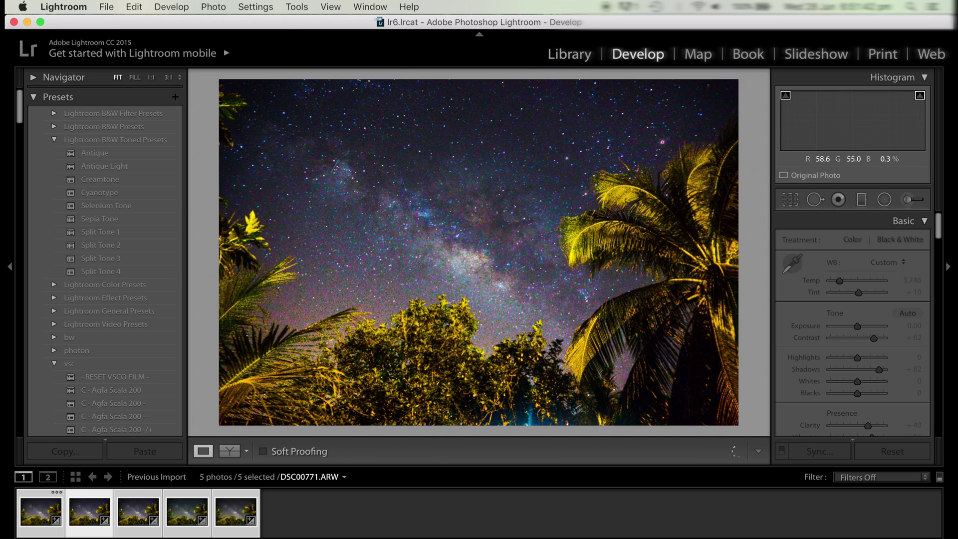
# Step through the filmstrip from the second to the fourth timelapse frame
pyautogui.click(78, 523)
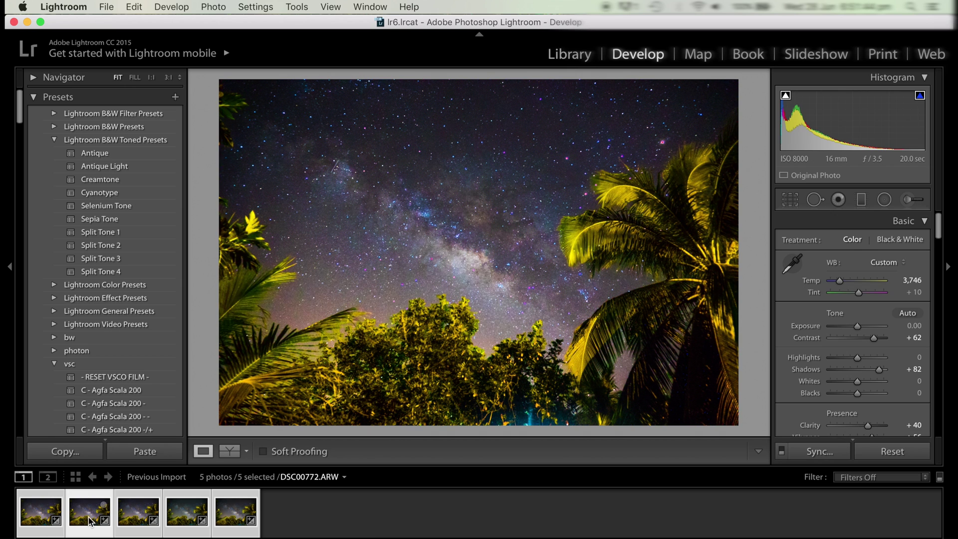
pyautogui.click(125, 522)
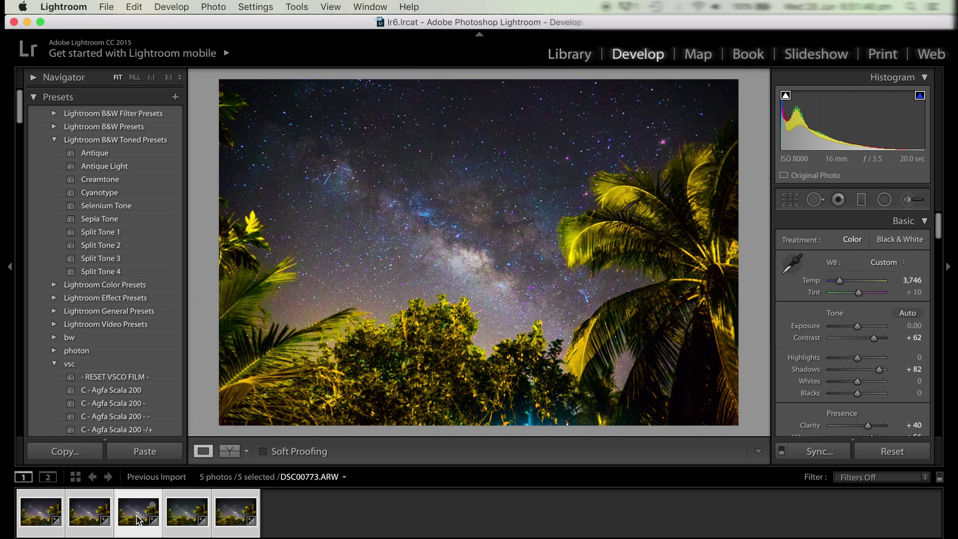
pyautogui.click(175, 514)
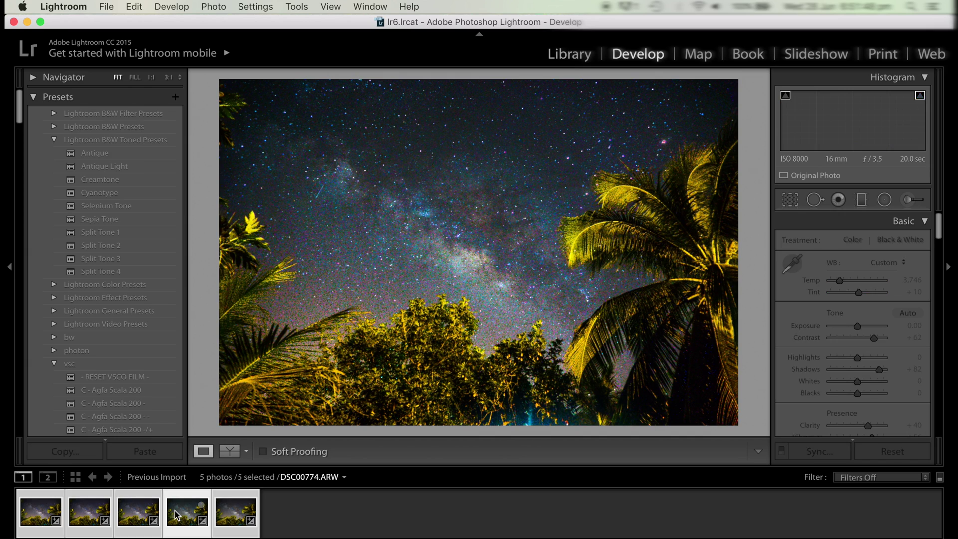